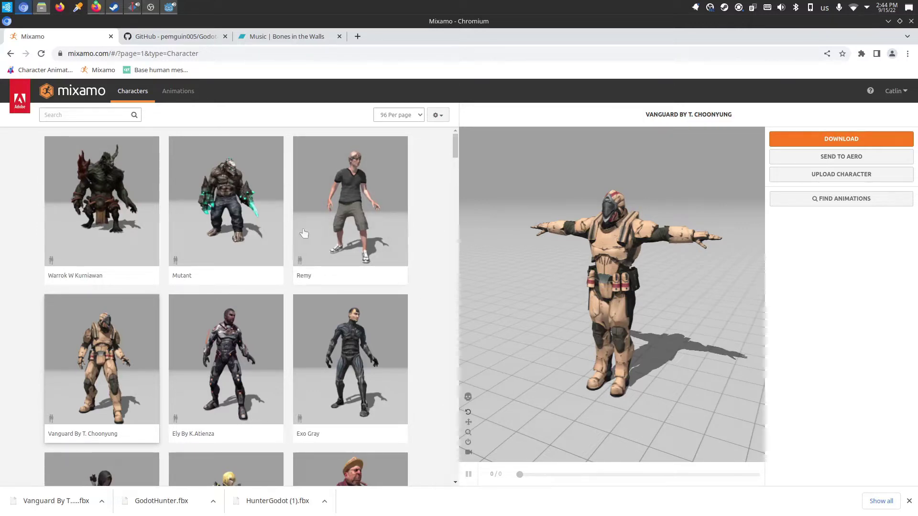
Download the Vanguard character from Mixamo as FBX Binary in T-pose
click(802, 134)
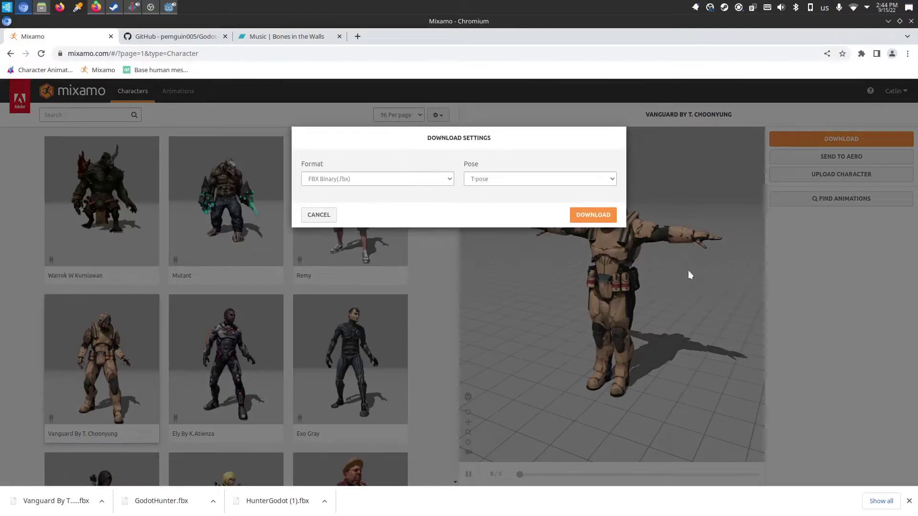
click(595, 216)
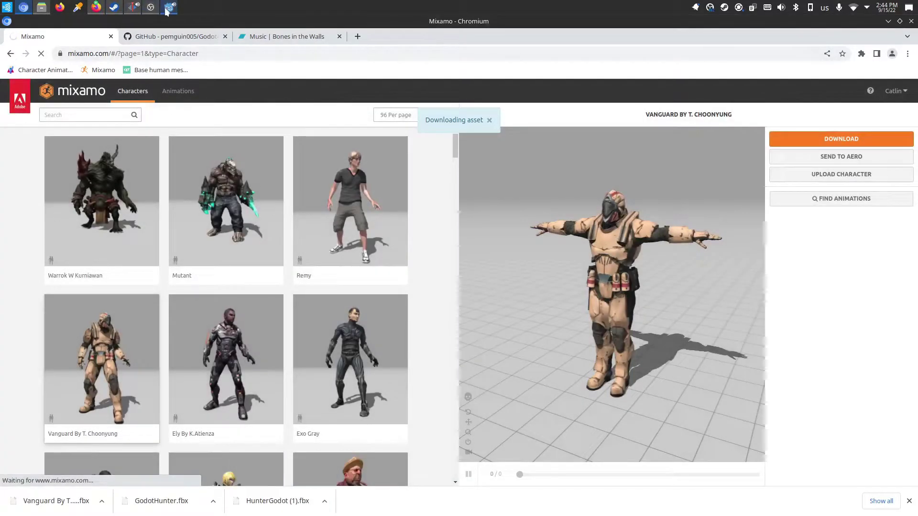
click(167, 8)
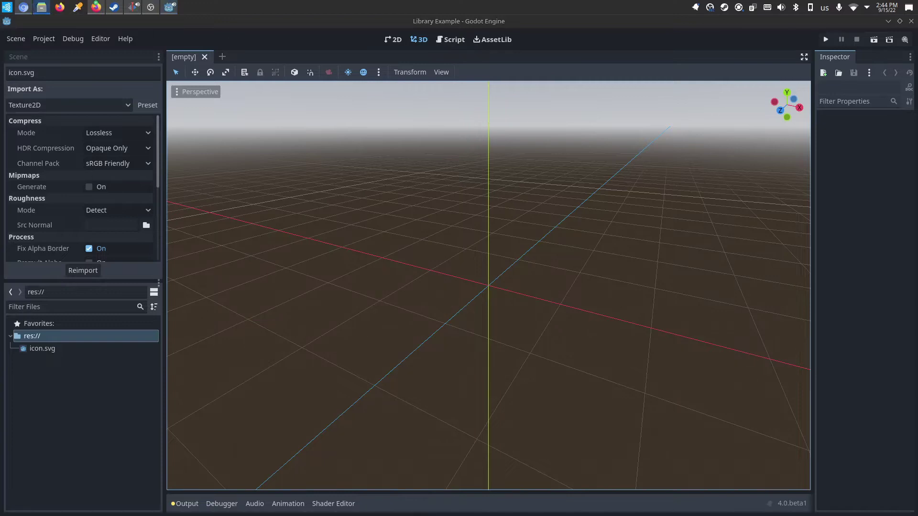
Import Vanguard.glb into res:// and bring up the Godot4-MixamoLibraries GitHub repository
drag(899, 177, 73, 386)
click(24, 7)
click(148, 38)
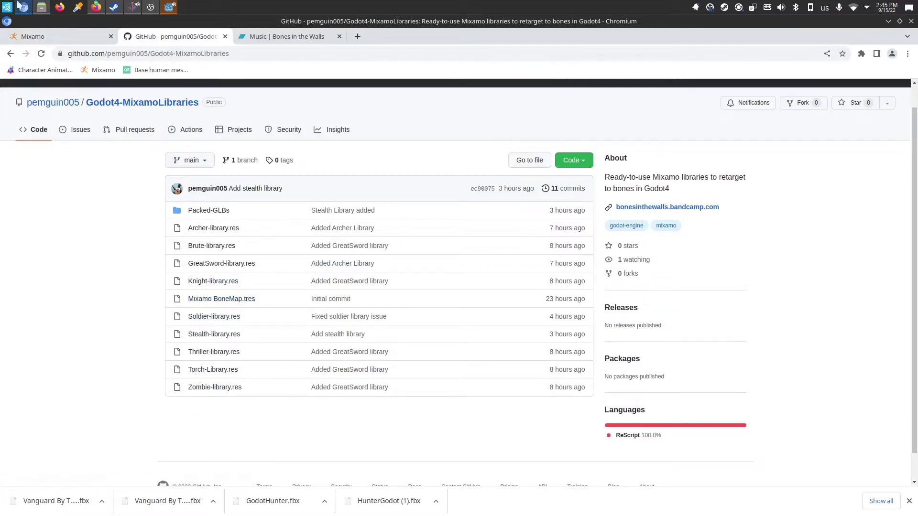
Add the Brute, Stealth and Torch library files and Mixamo BoneMap.tres to res://
drag(160, 11, 119, 371)
click(50, 398)
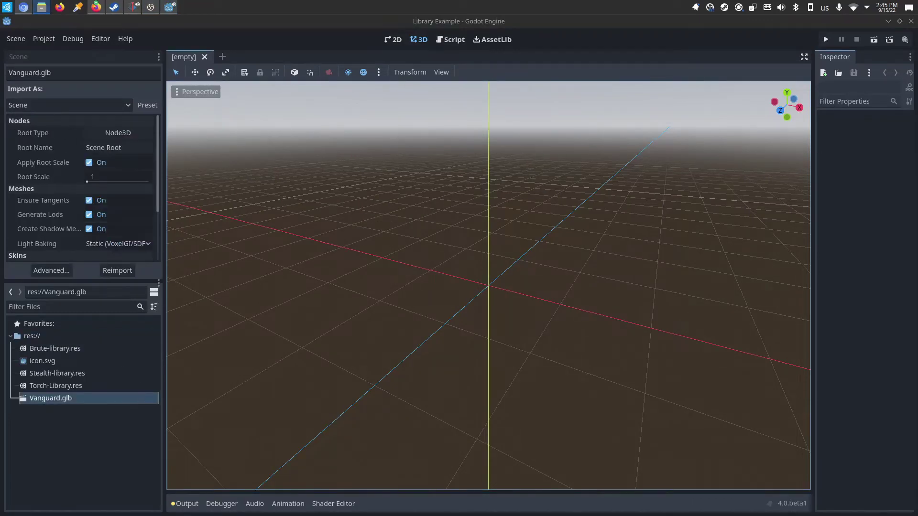
drag(22, 395, 63, 411)
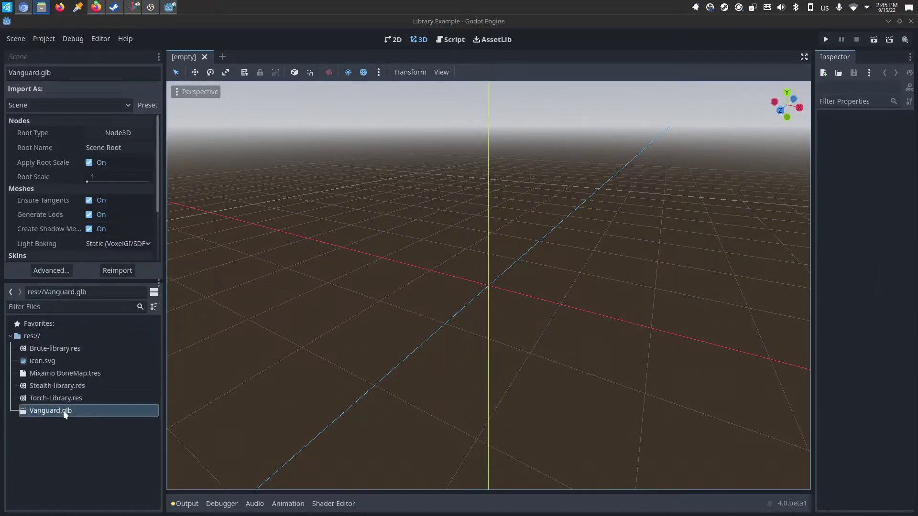
double_click(54, 411)
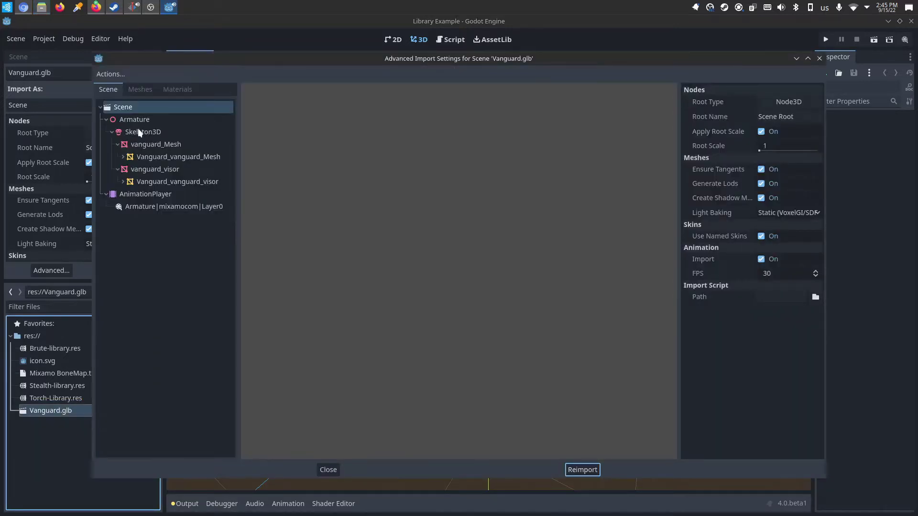
Set Mixamo BoneMap.tres as Vanguard's Skeleton3D bone map, reimport, and place Vanguard at the origin
click(139, 132)
click(778, 125)
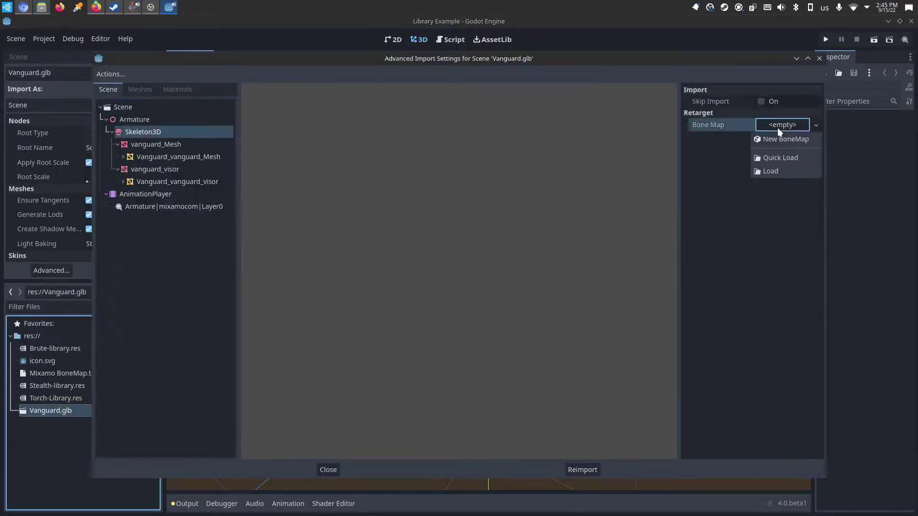
click(788, 156)
click(394, 226)
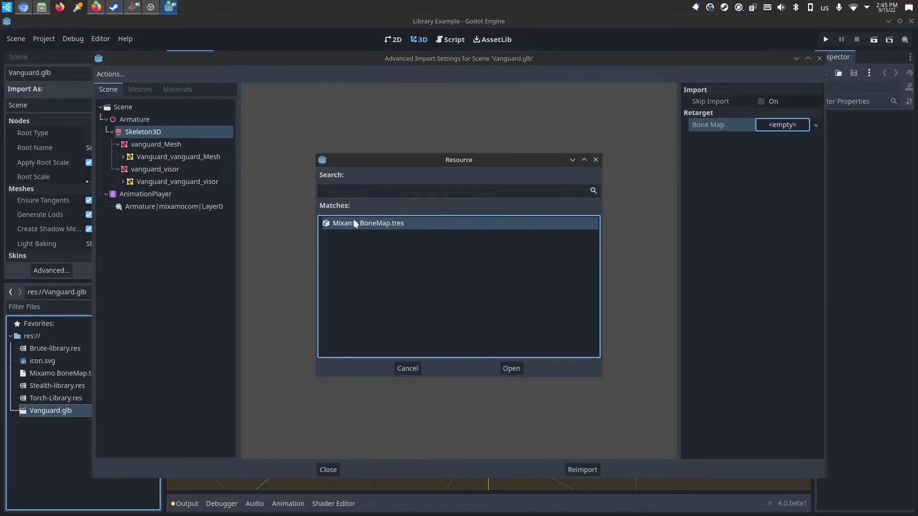
click(512, 369)
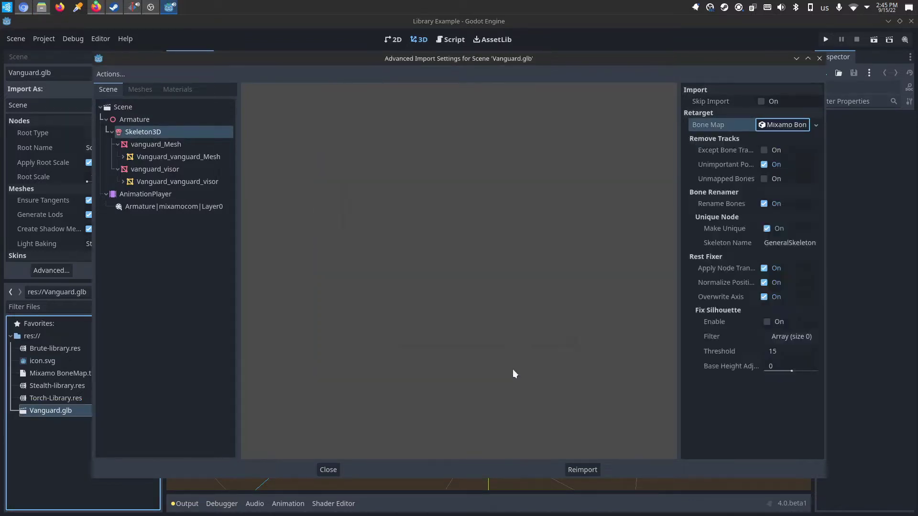
click(582, 470)
drag(79, 414, 486, 289)
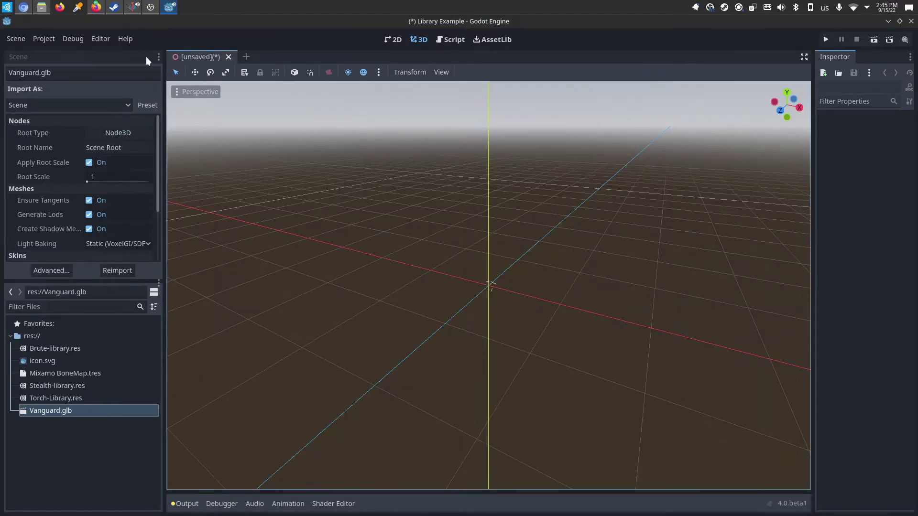
Move the Import dock to the slot below the Scene tree
click(159, 57)
click(112, 103)
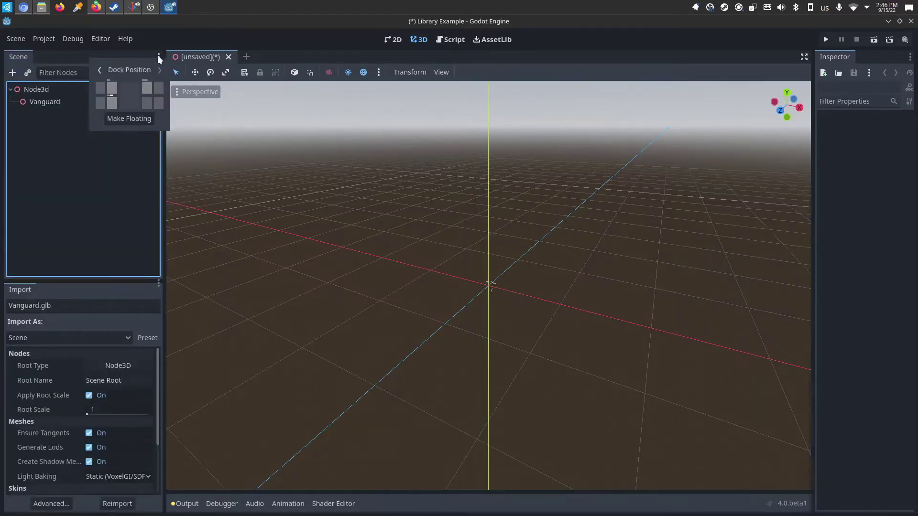
click(121, 154)
Make the Vanguard instance local to expose its skeleton, meshes and AnimationPlayer
click(87, 102)
click(842, 128)
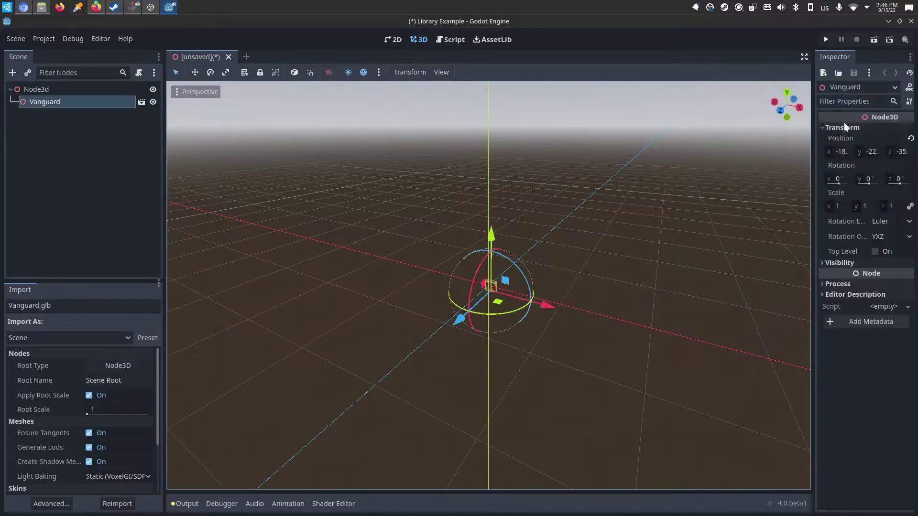
click(51, 179)
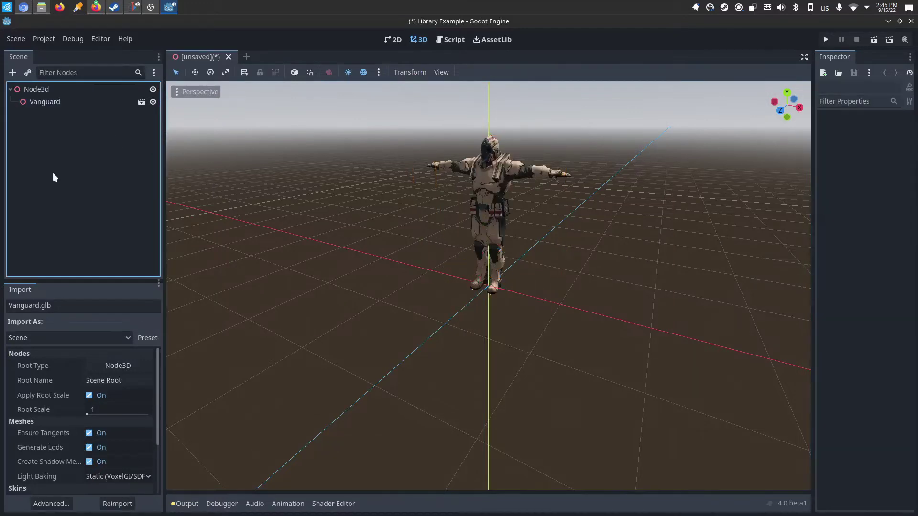
right_click(60, 102)
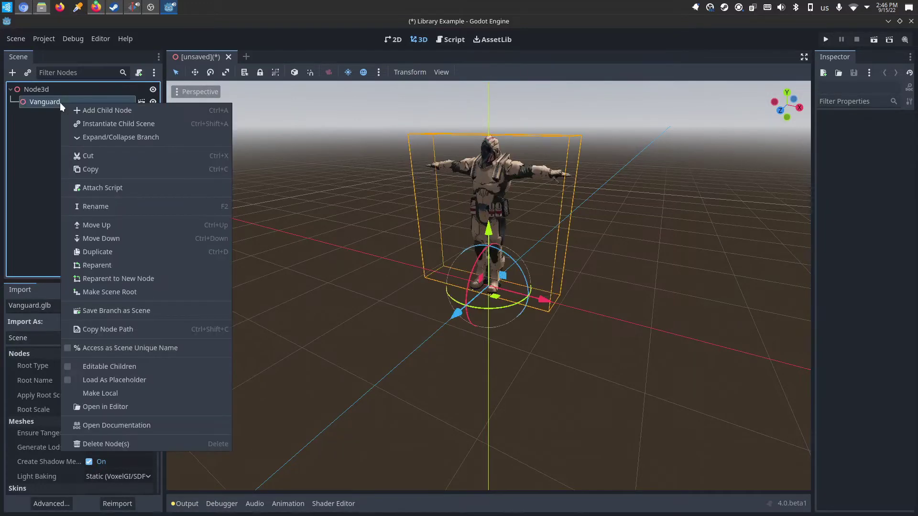
click(112, 394)
click(56, 165)
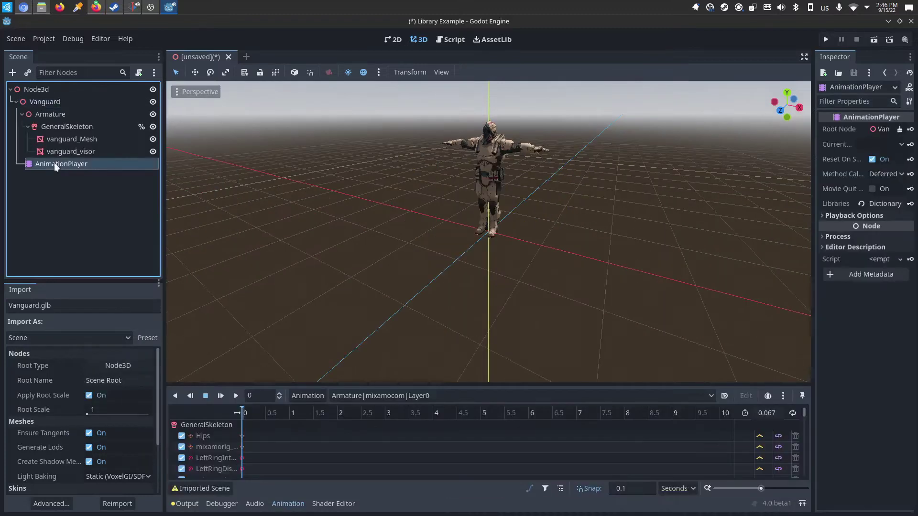
Load Brute-library.res into the AnimationPlayer through the animation library manager
click(361, 396)
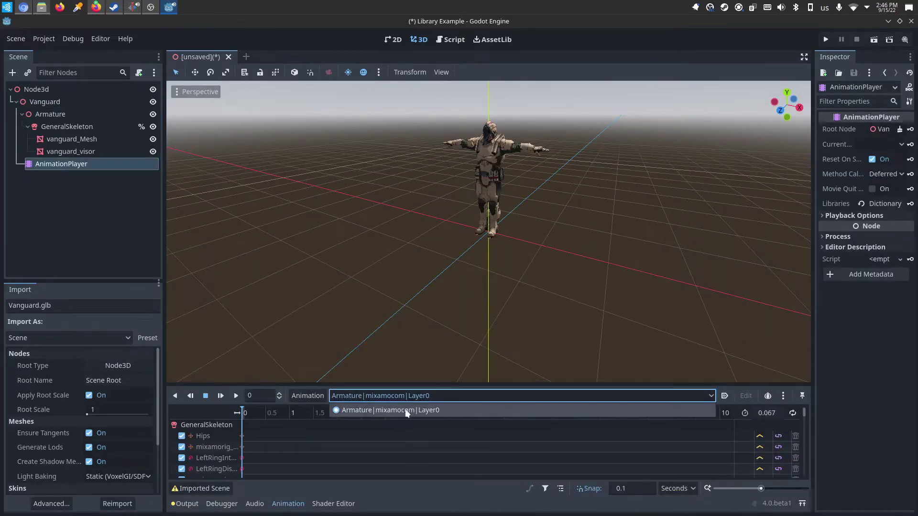
click(410, 397)
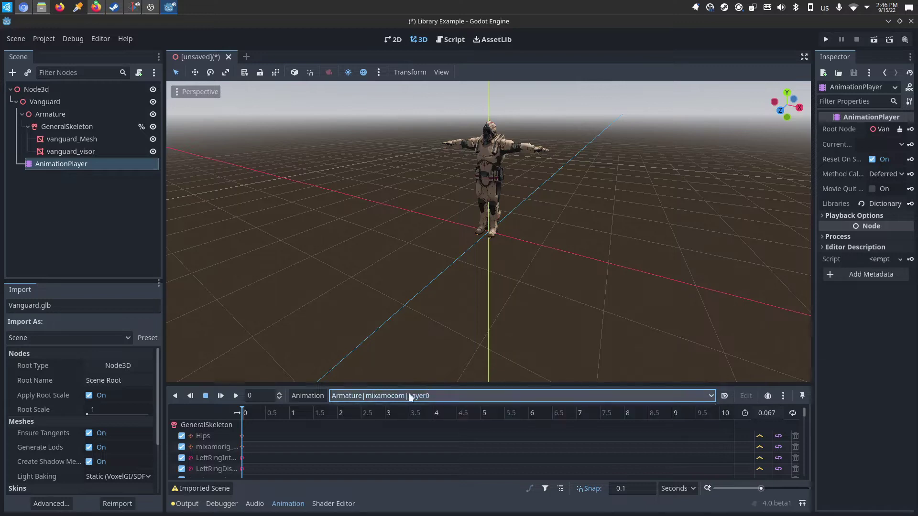
click(306, 396)
click(323, 424)
click(654, 153)
click(190, 124)
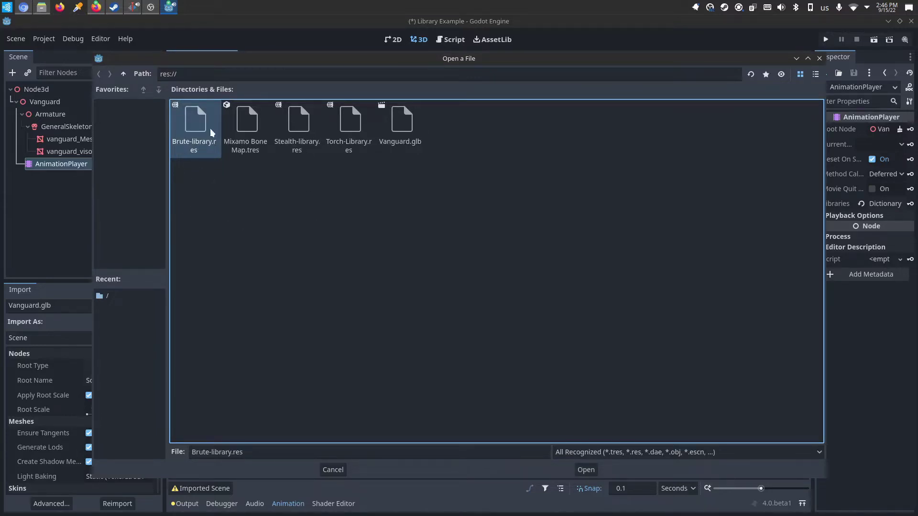
click(587, 469)
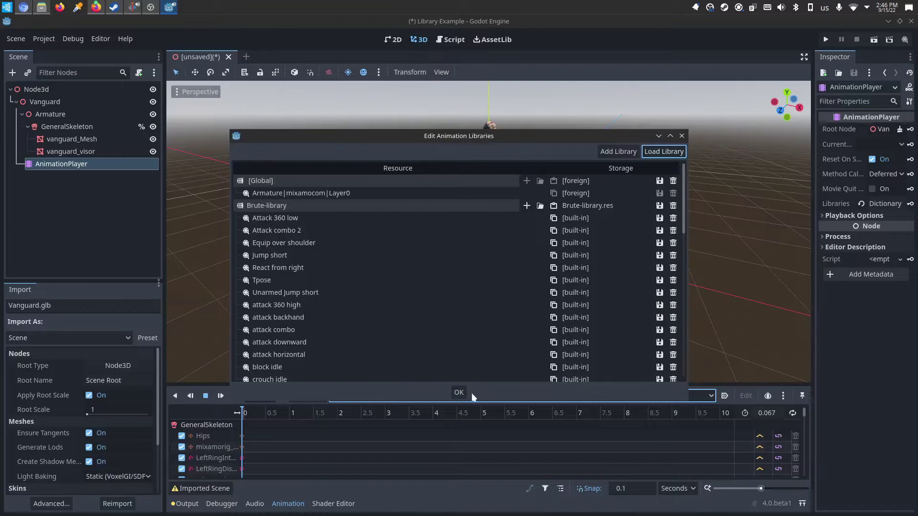
Confirm the library changes and make Brute-library/react-block the current animation
click(458, 393)
click(435, 394)
click(423, 372)
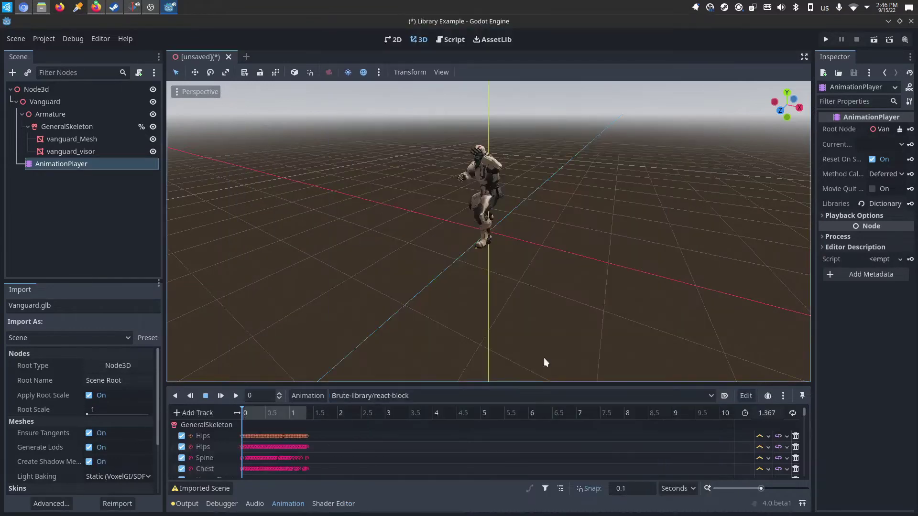
Play react-block, then switch to and play Brute-library/equip underarm
click(236, 396)
click(411, 396)
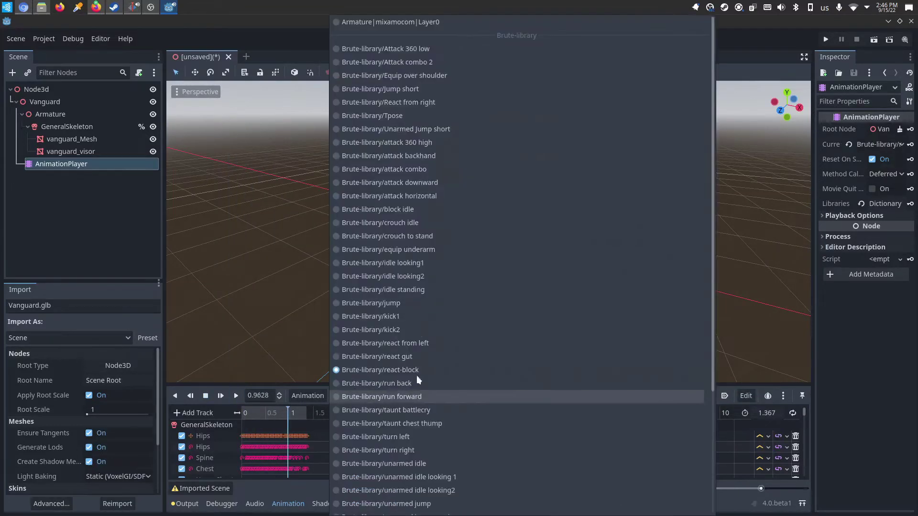
click(397, 250)
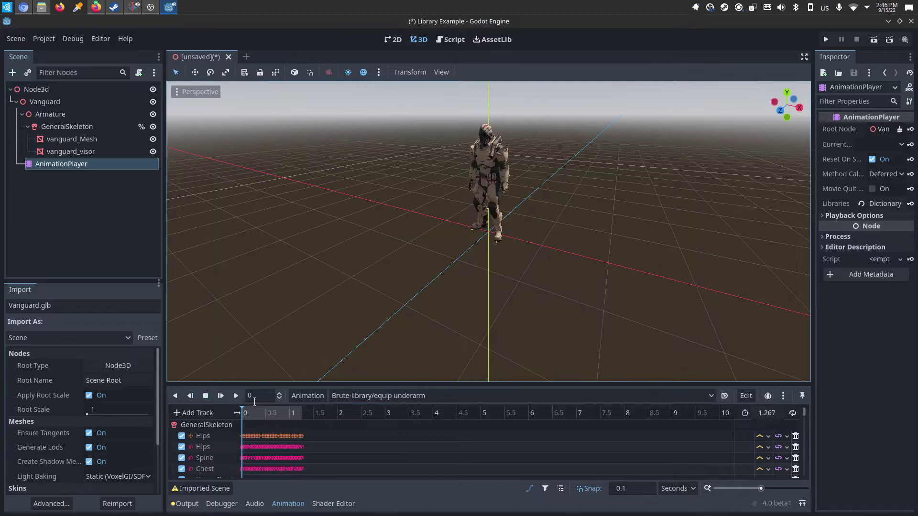
click(234, 396)
Try kick2, play Brute-library/run forward, and reopen the animation library manager
click(371, 394)
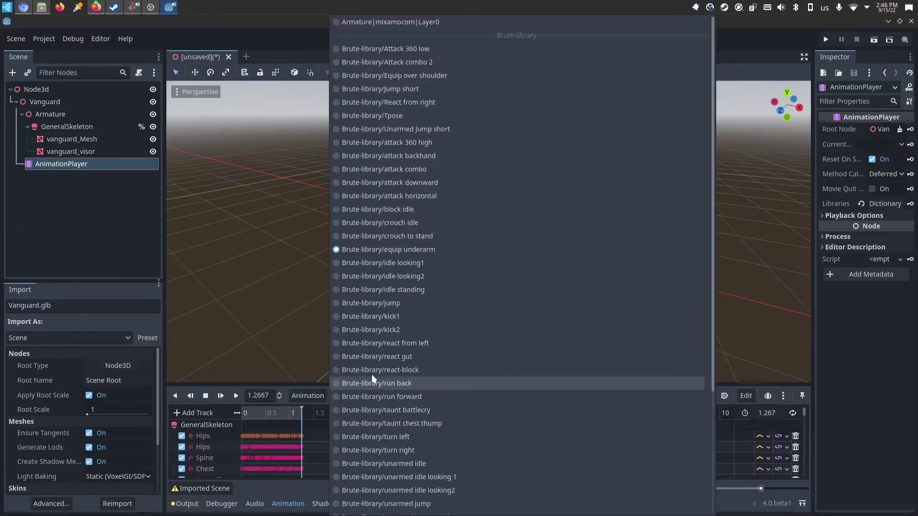
click(377, 330)
click(389, 395)
click(391, 396)
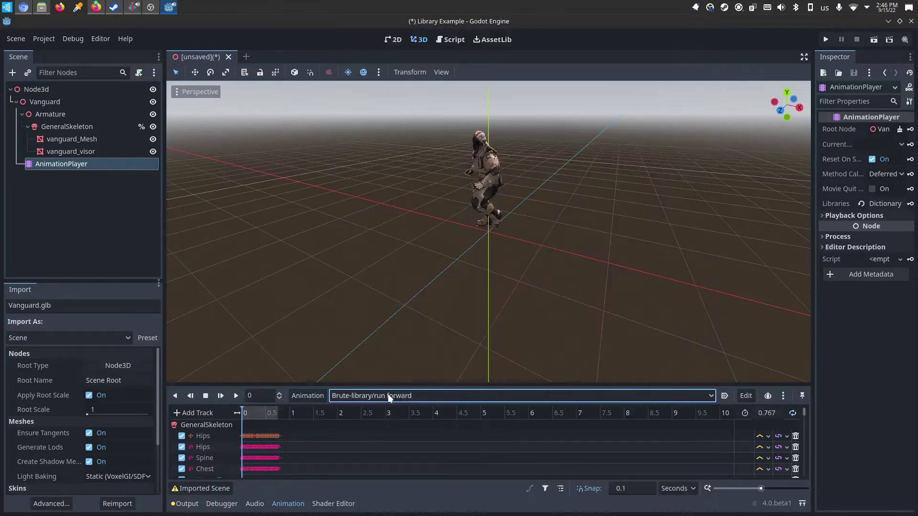
click(234, 396)
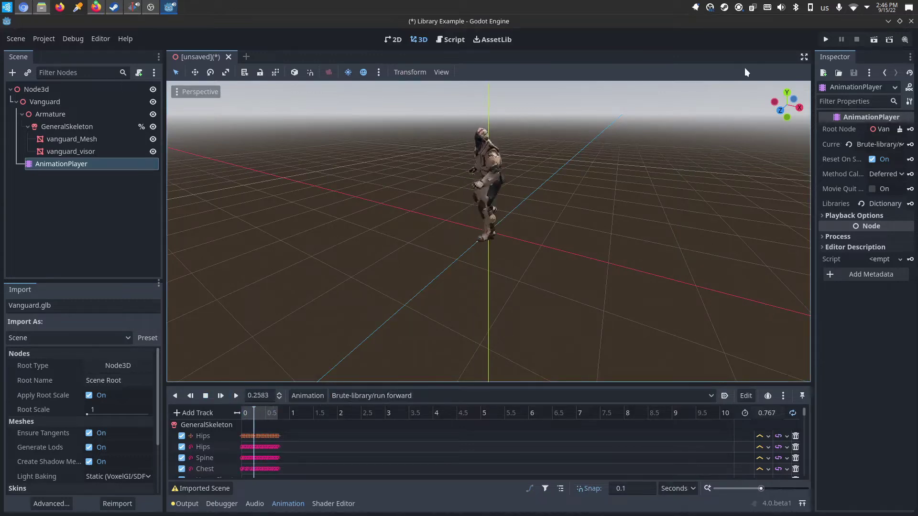
drag(787, 103, 758, 105)
click(316, 396)
click(337, 425)
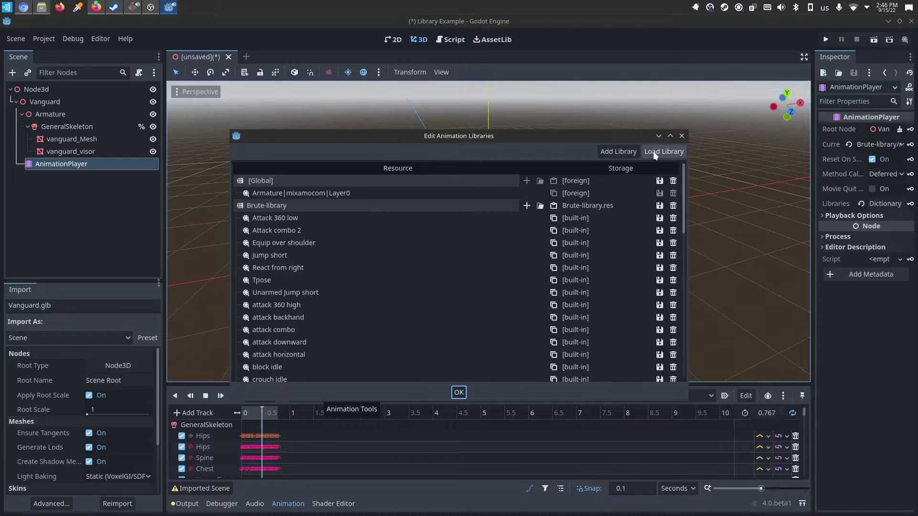
Load Torch-Library.res as an additional animation library
click(653, 151)
double_click(349, 119)
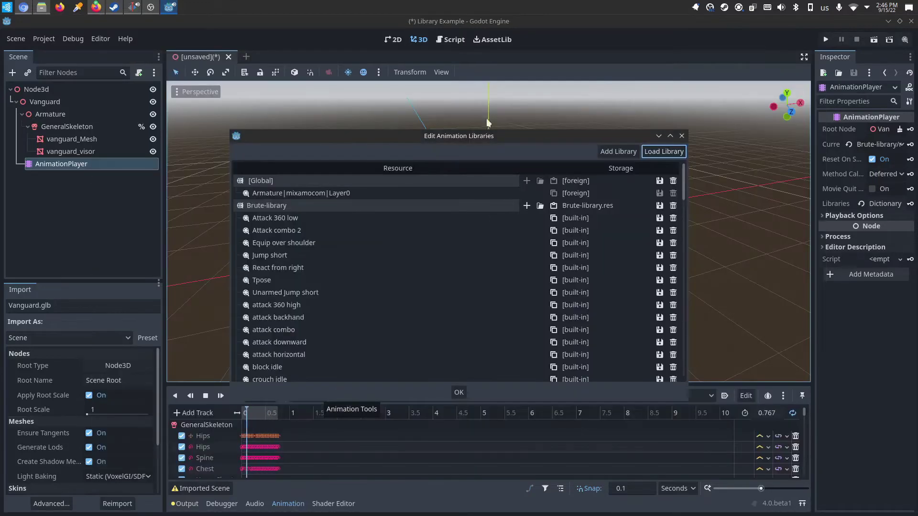
click(682, 136)
Preview Torch attack 2 and unarmed turn left, ending on Brute-library/walk forward
click(392, 399)
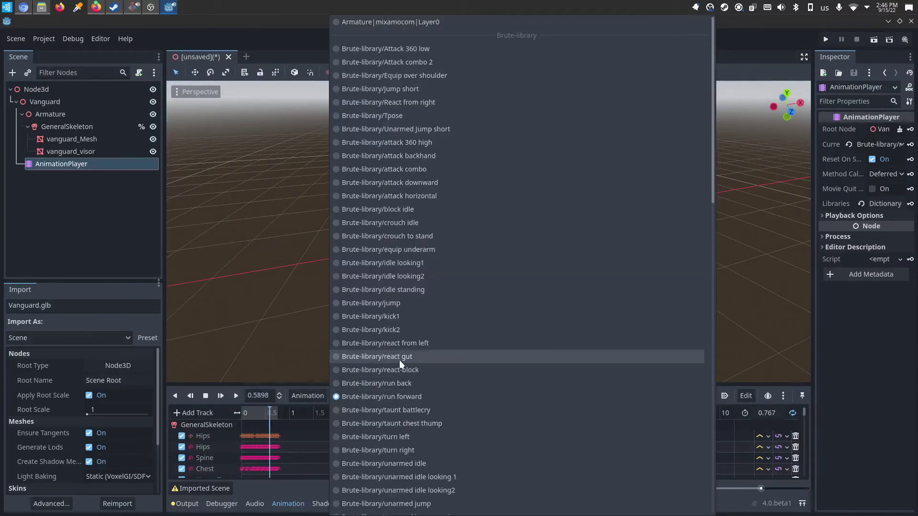
scroll(380, 279, down, 10)
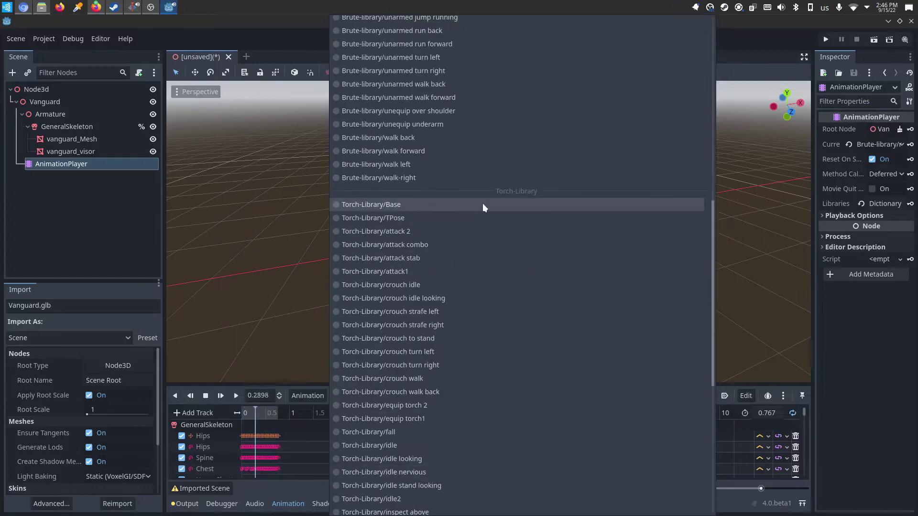
click(414, 231)
click(399, 395)
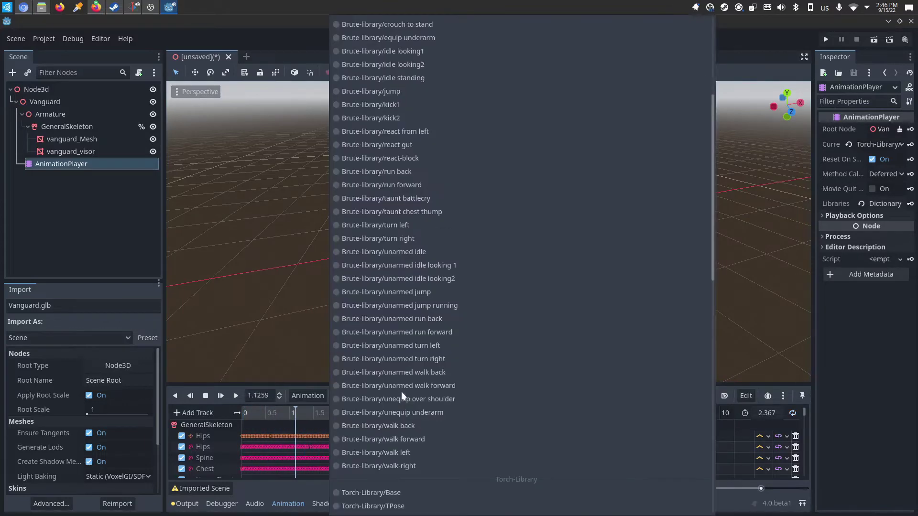
click(423, 346)
click(443, 395)
click(429, 439)
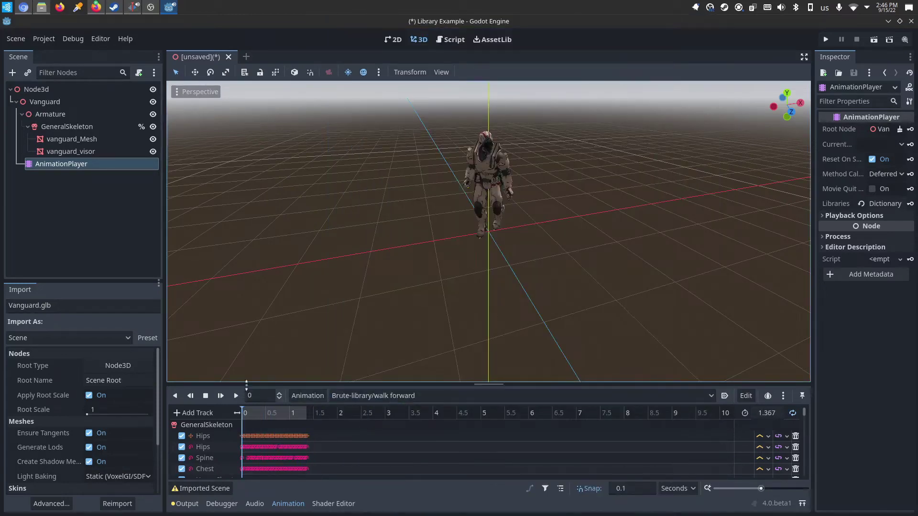
middle_drag(488, 296, 514, 395)
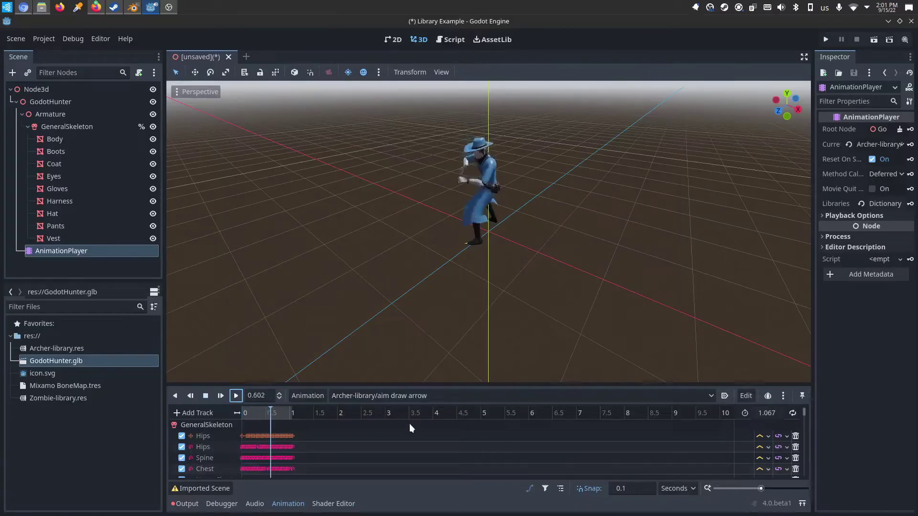
Play the Archer-library aim walk animation and orbit around the character
click(426, 395)
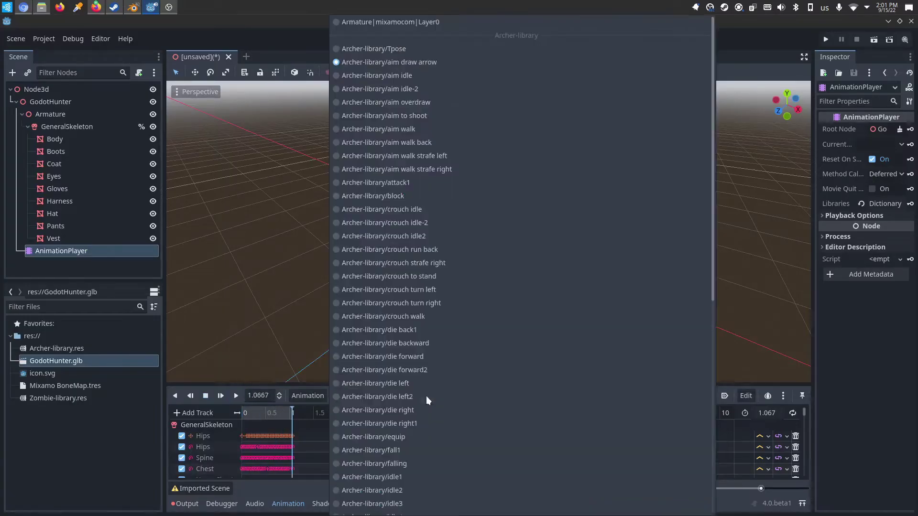
click(392, 126)
click(236, 395)
drag(794, 103, 779, 116)
Switch through die left and aim walk strafe right, ending on Archer-library/fall1
click(342, 395)
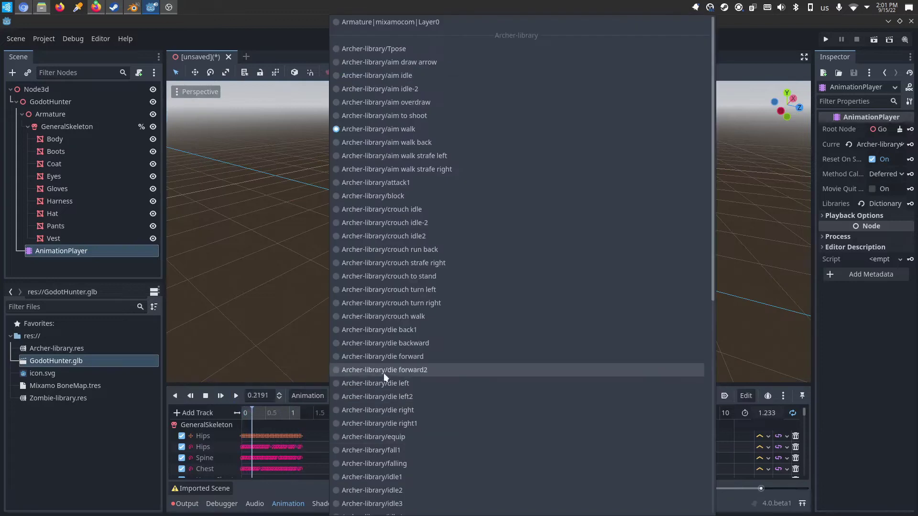
click(382, 381)
click(435, 395)
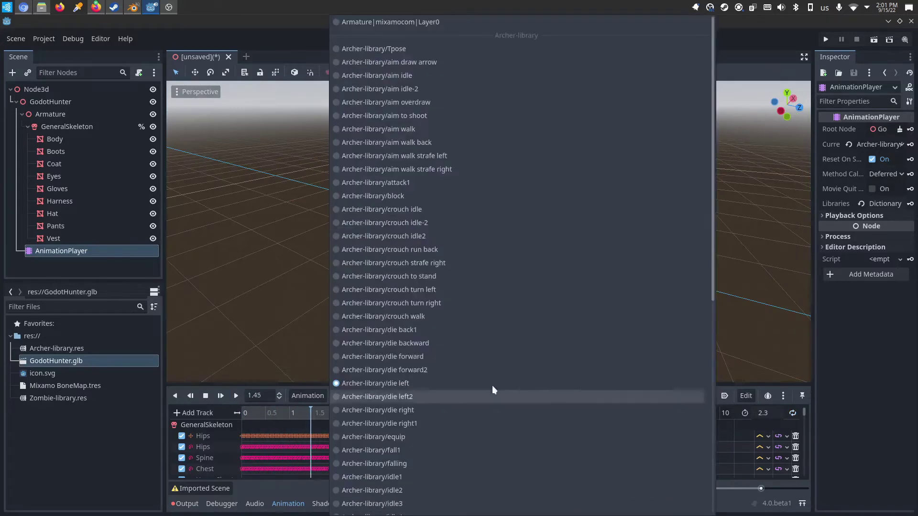
click(433, 168)
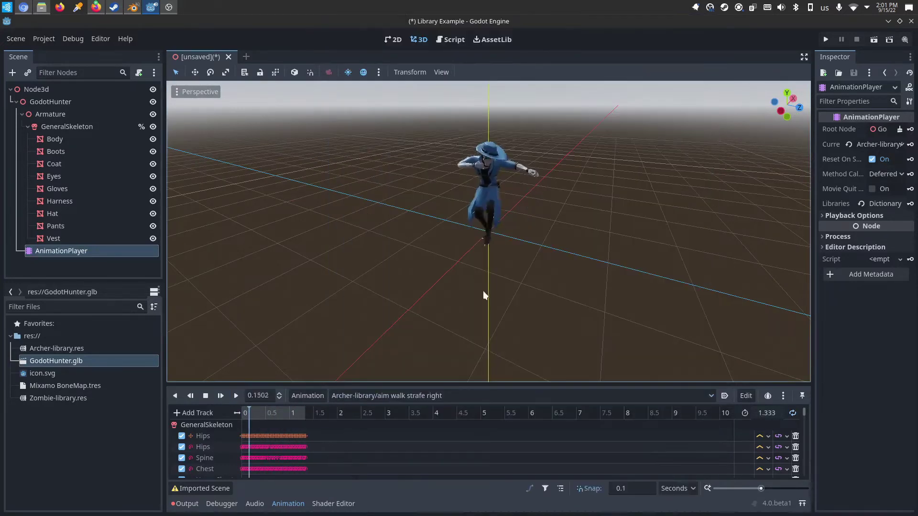
click(391, 395)
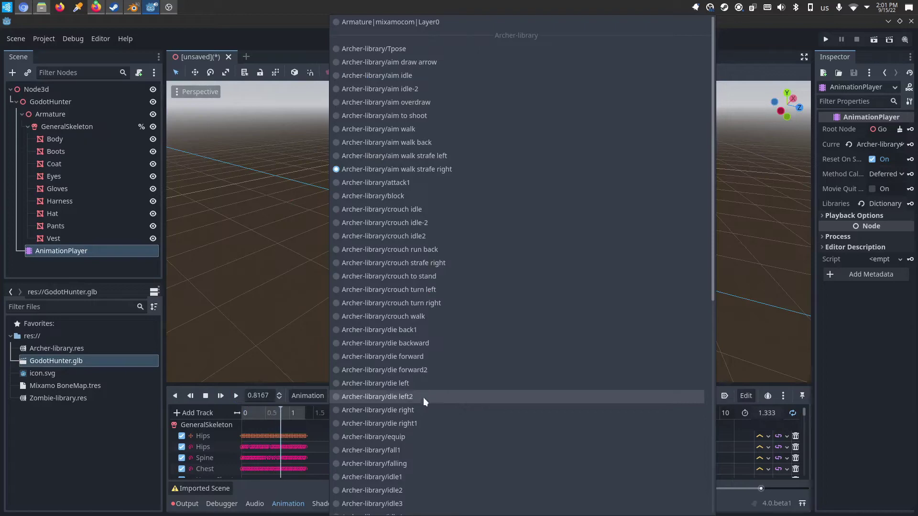
click(401, 450)
click(444, 320)
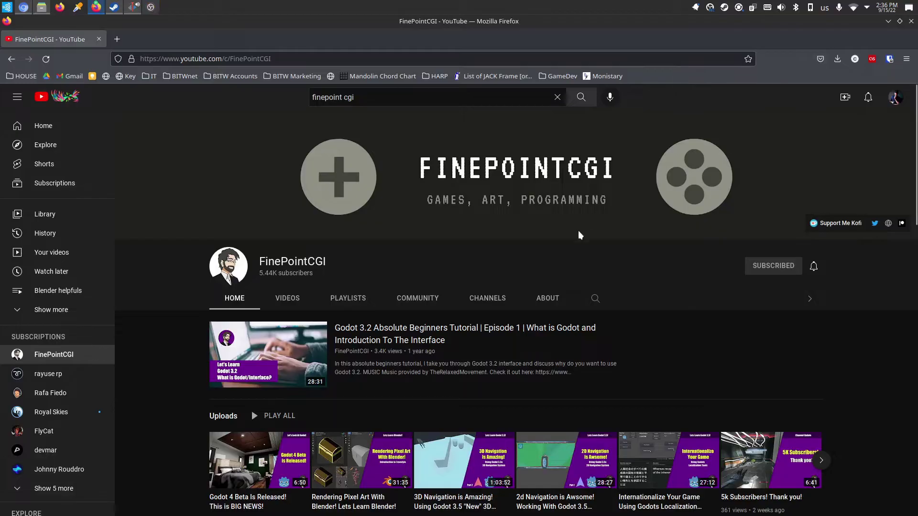
Scroll through the FinePointCGI channel page, then bring up Blender with the T-posed hunter
scroll(558, 275, down, 6)
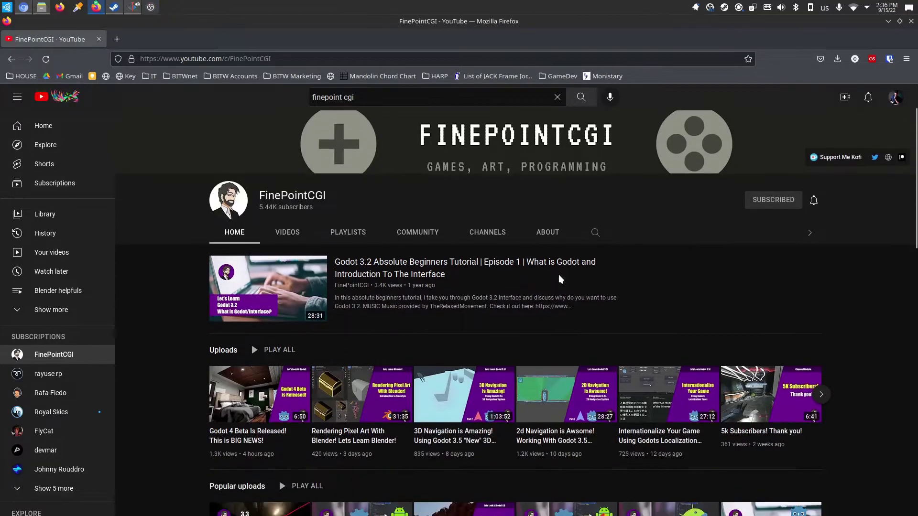
scroll(596, 279, down, 3)
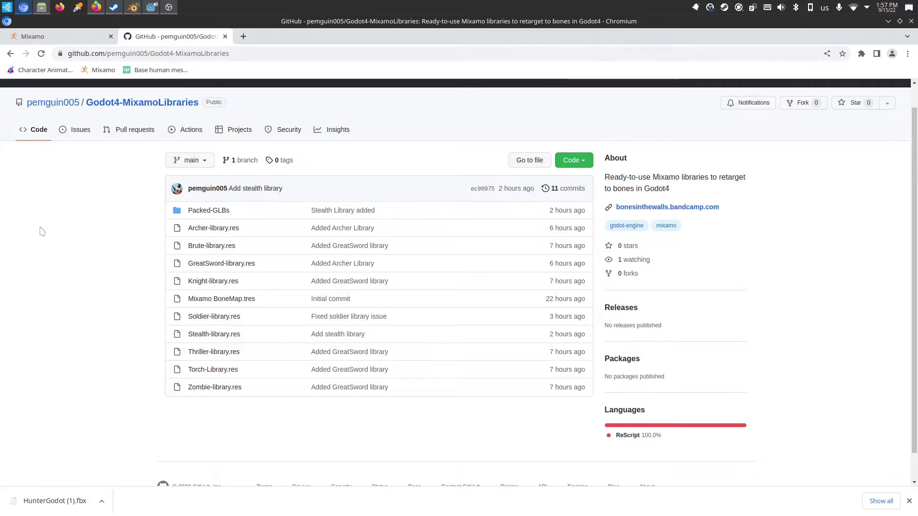
click(133, 8)
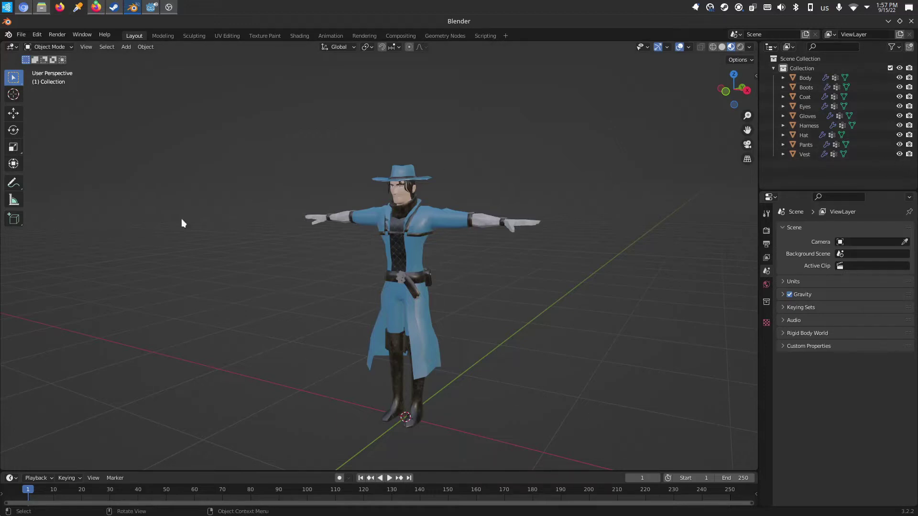
click(21, 34)
Export the hunter as FBX to Desktop/GodotHunter.fbx with Path Mode Copy and embedded textures
mouse_move(38, 174)
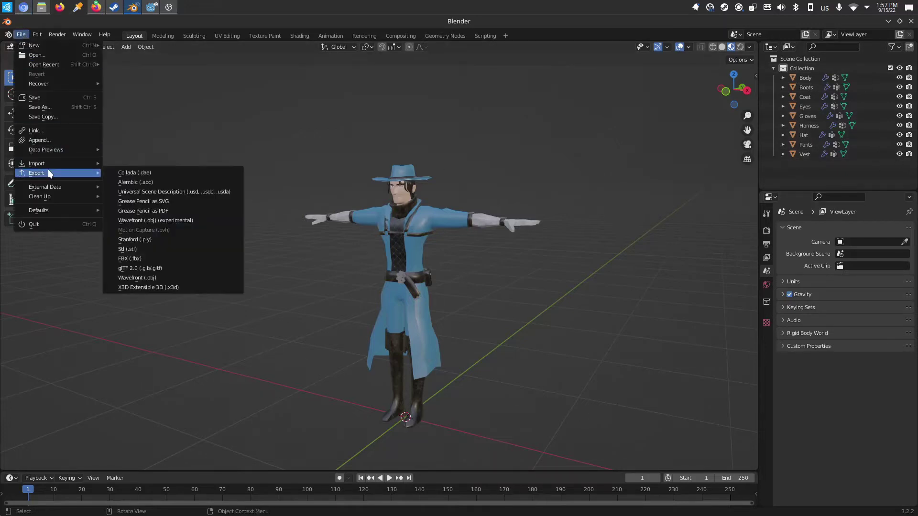
click(148, 259)
click(672, 189)
click(669, 241)
click(703, 189)
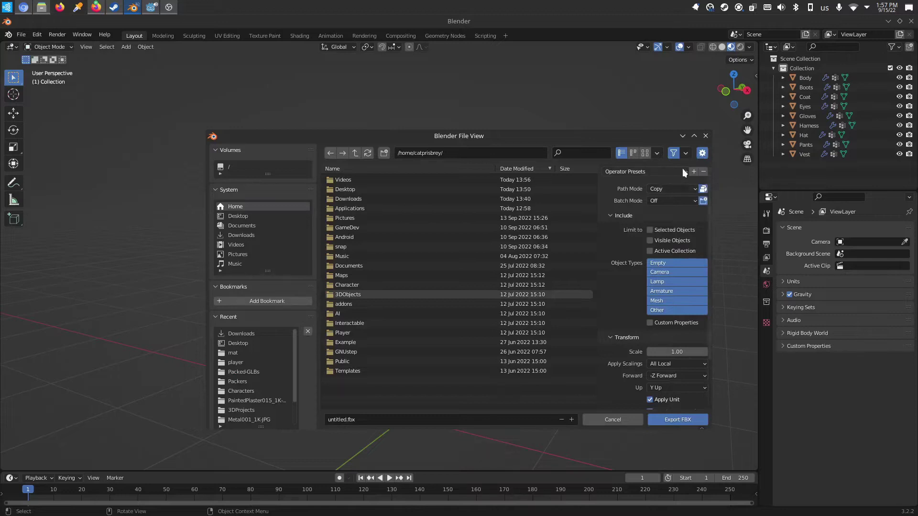
click(244, 217)
click(345, 421)
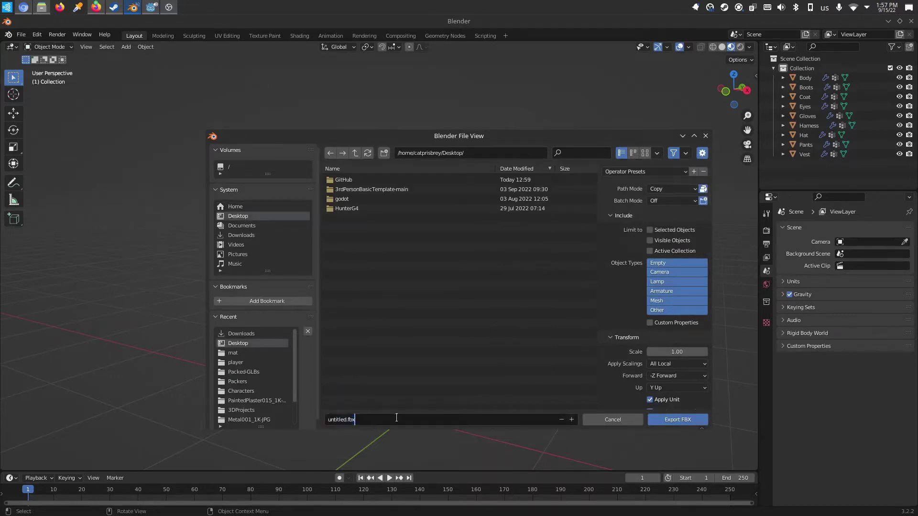
key(super)
key(Escape)
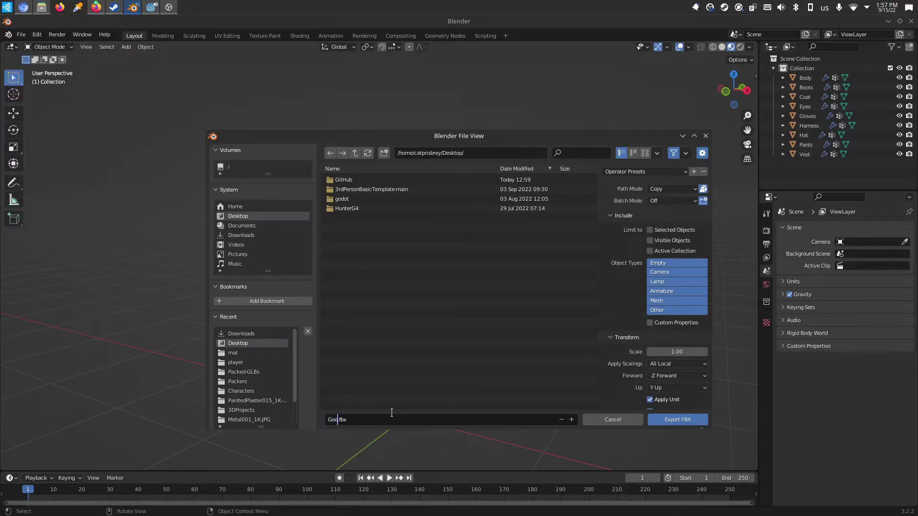
key(Return)
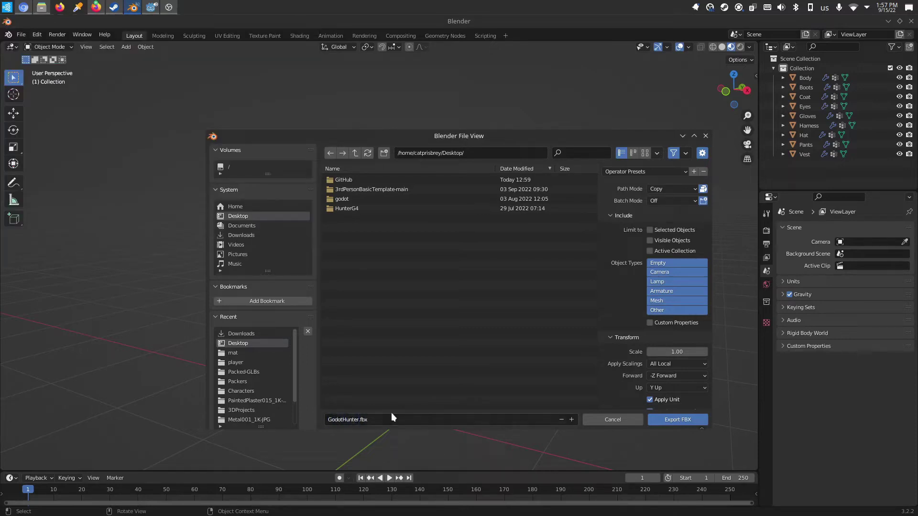
click(699, 420)
click(18, 10)
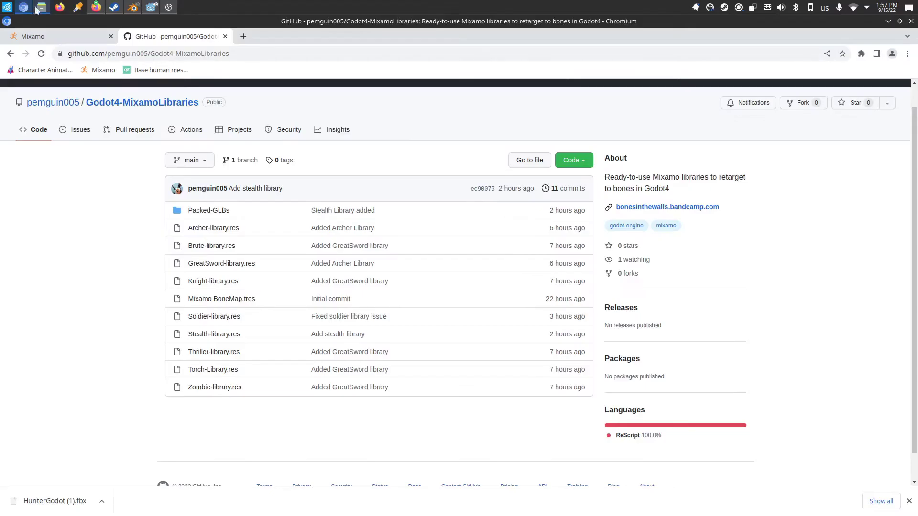
Upload GodotHunter.fbx to Mixamo as a new character and accept its orientation
click(53, 36)
click(794, 175)
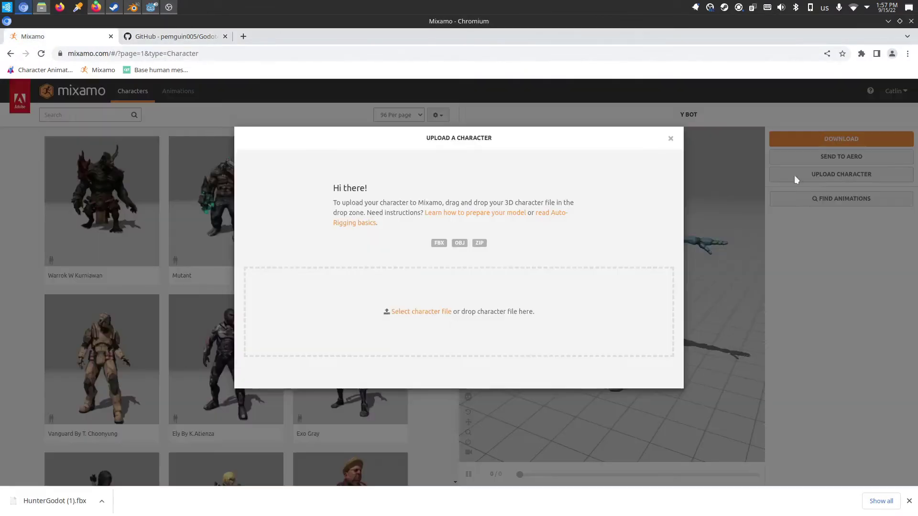
click(407, 311)
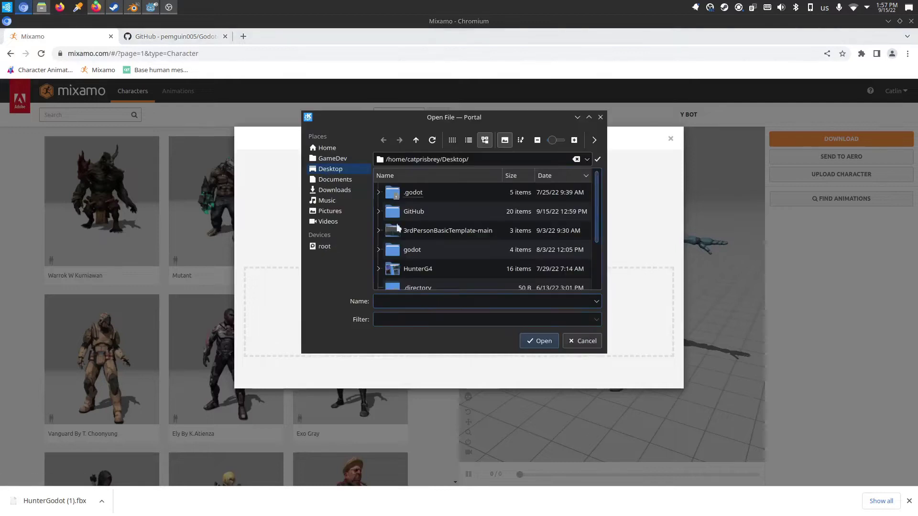
scroll(437, 237, down, 3)
click(428, 242)
click(536, 340)
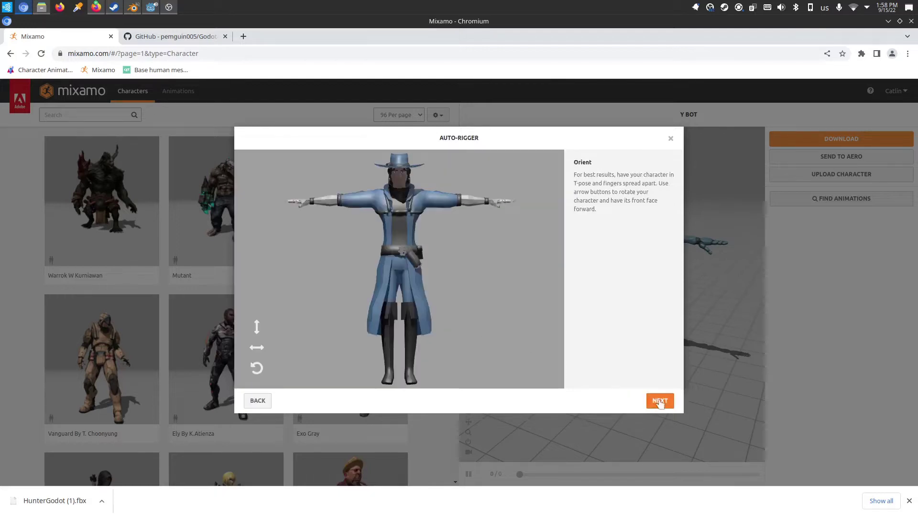
click(661, 401)
Place the chin, wrist, elbow, knee and groin markers, then run the Auto-Rigger
mouse_move(287, 269)
mouse_down()
mouse_move(396, 181)
mouse_move(401, 187)
mouse_up()
drag(287, 293, 308, 201)
drag(287, 317, 341, 200)
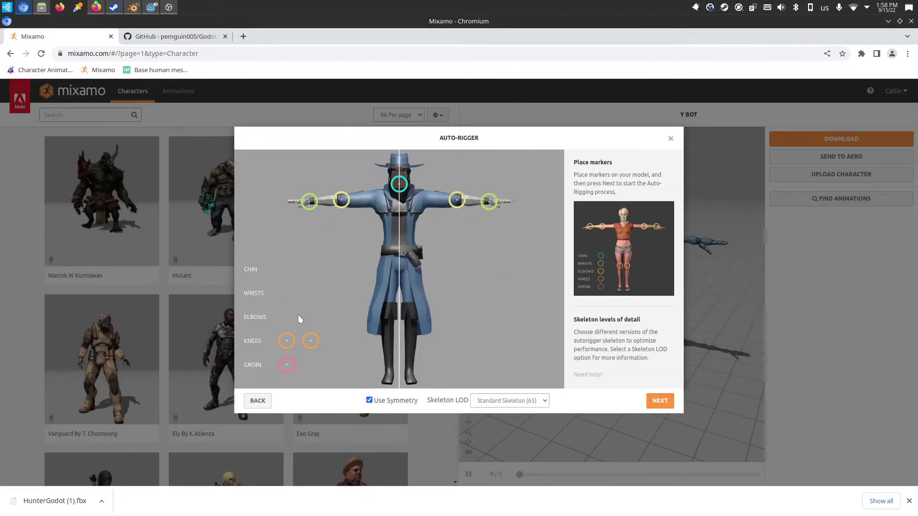
mouse_move(293, 340)
mouse_down()
mouse_move(389, 291)
mouse_move(388, 312)
mouse_up()
drag(296, 364, 399, 267)
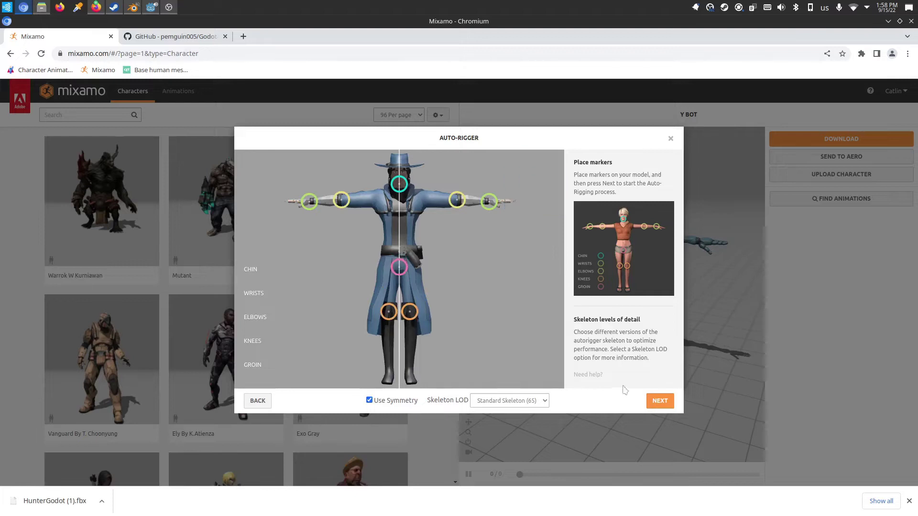
click(649, 402)
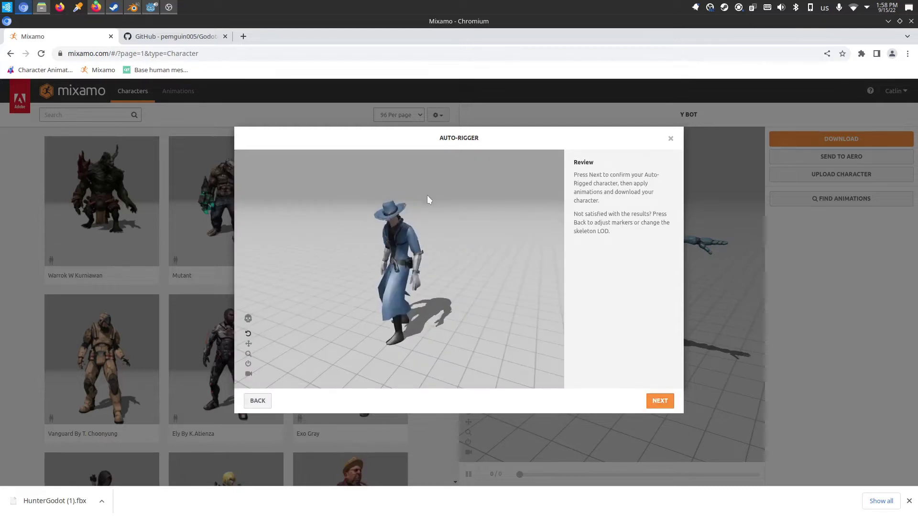
Accept the rigged character and download it as FBX Binary in T-pose
click(660, 401)
click(659, 401)
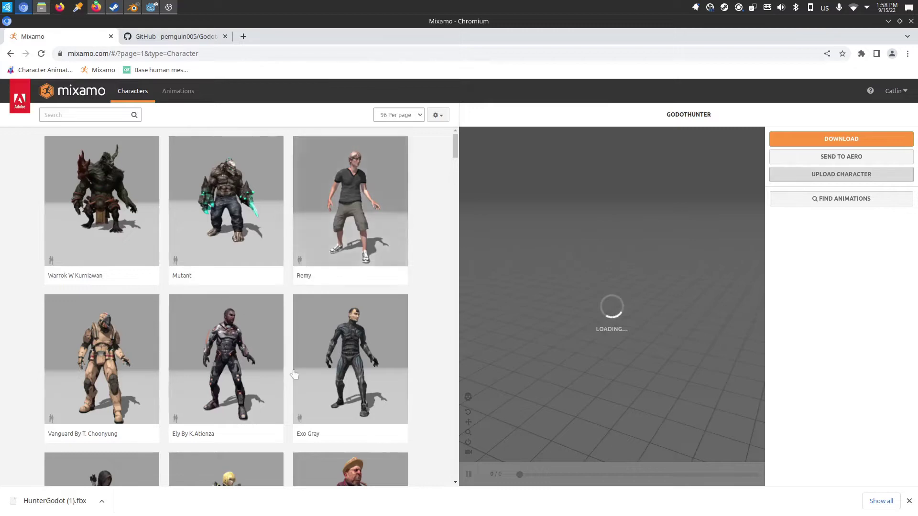
click(873, 136)
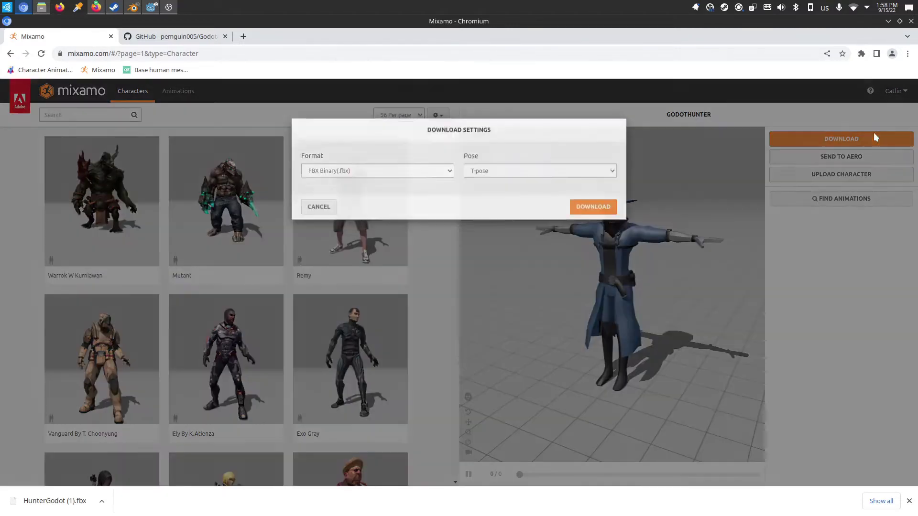
click(606, 213)
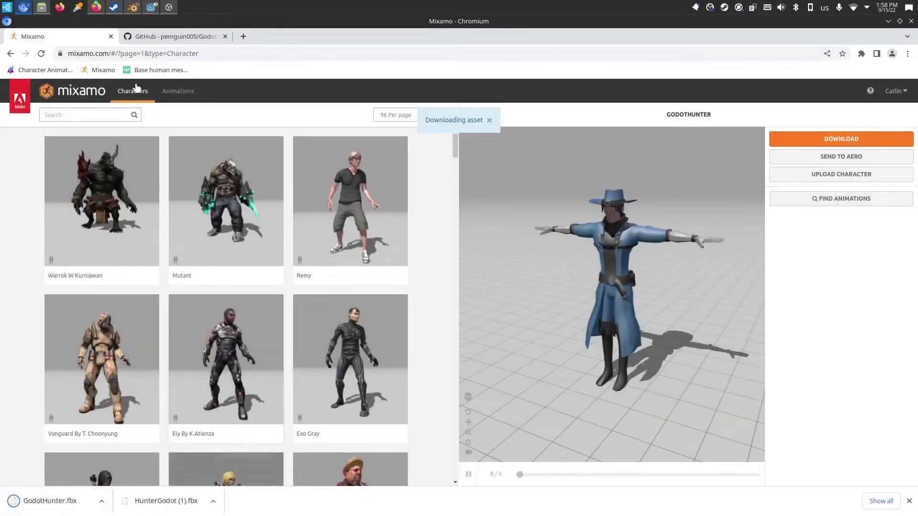
click(134, 7)
Start a new General file, discarding changes, and delete the default cube, camera and light
click(21, 34)
click(22, 34)
mouse_move(72, 46)
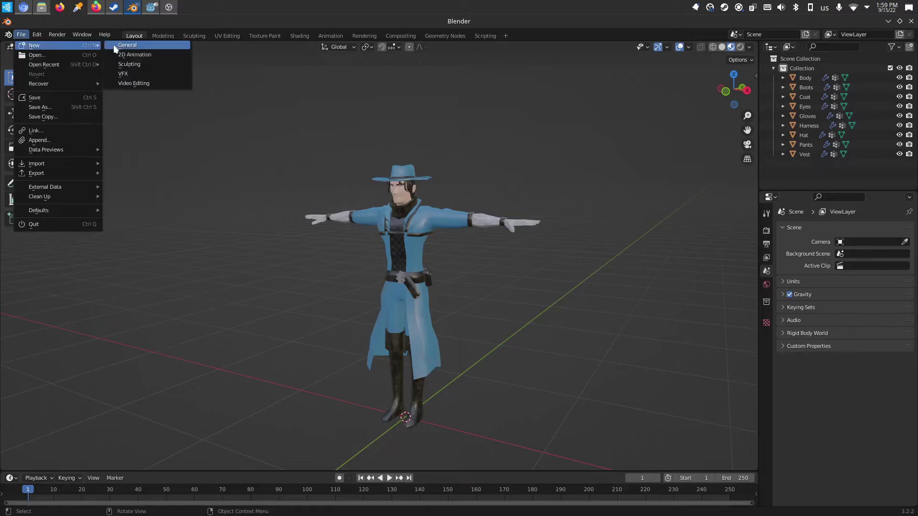
click(116, 48)
click(410, 291)
key(a)
key(Delete)
Import the rigged GodotHunter.fbx from Downloads and preview it with materials
click(21, 34)
mouse_move(61, 178)
click(142, 251)
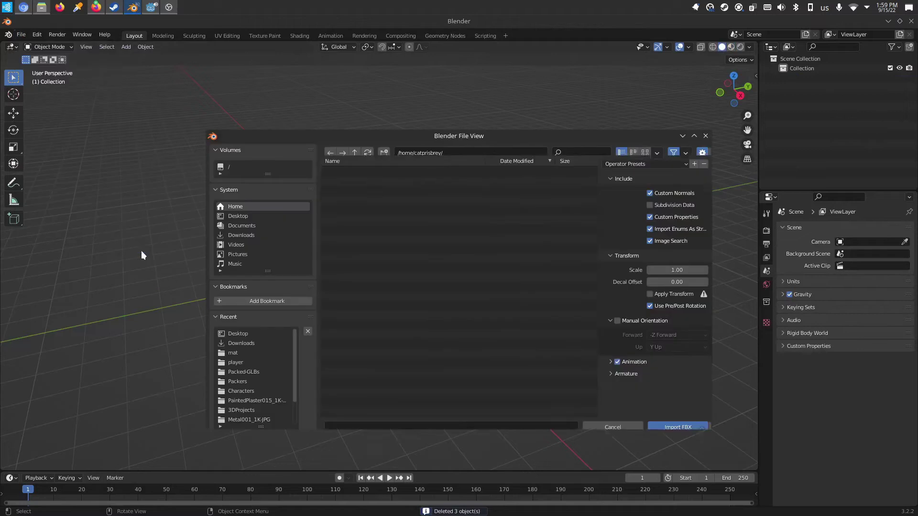
click(238, 237)
click(363, 208)
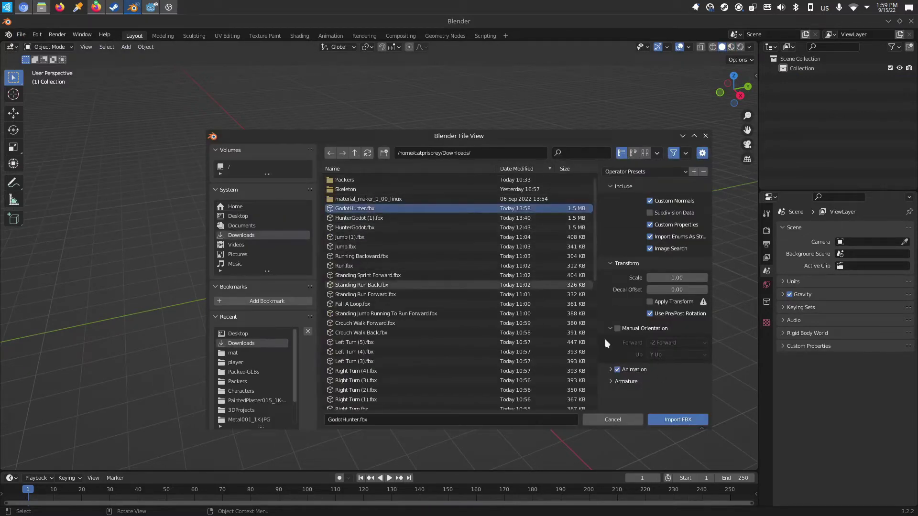
click(675, 421)
click(731, 47)
drag(734, 89, 727, 91)
scroll(584, 151, up, 4)
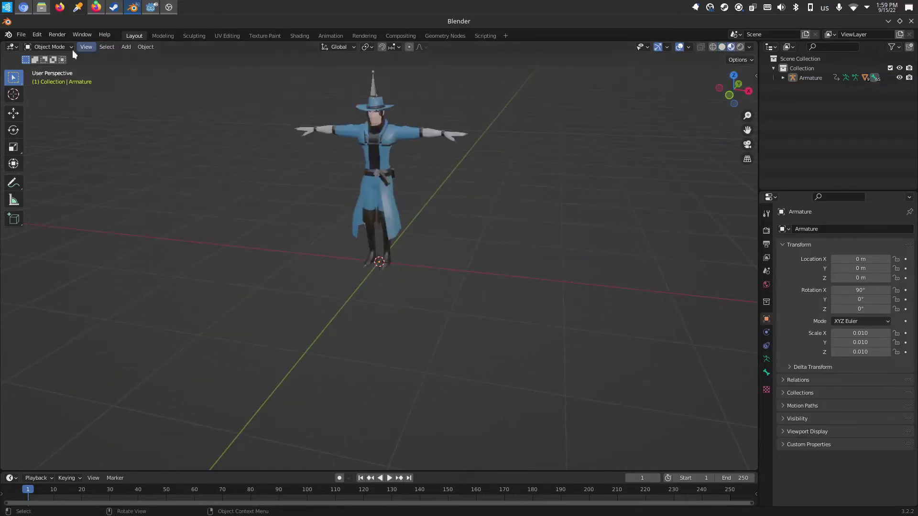
Export the character as glTF 2.0 to the Desktop as untitled.glb
click(19, 35)
mouse_move(39, 174)
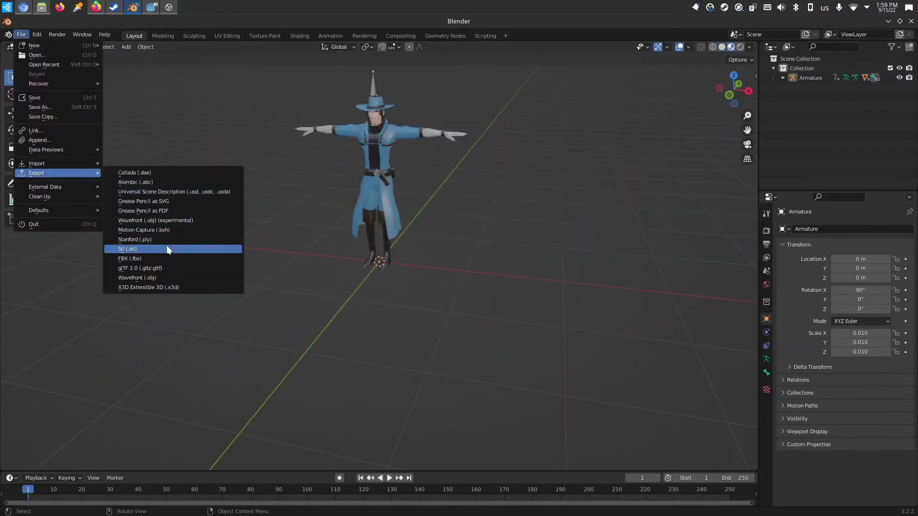
click(161, 268)
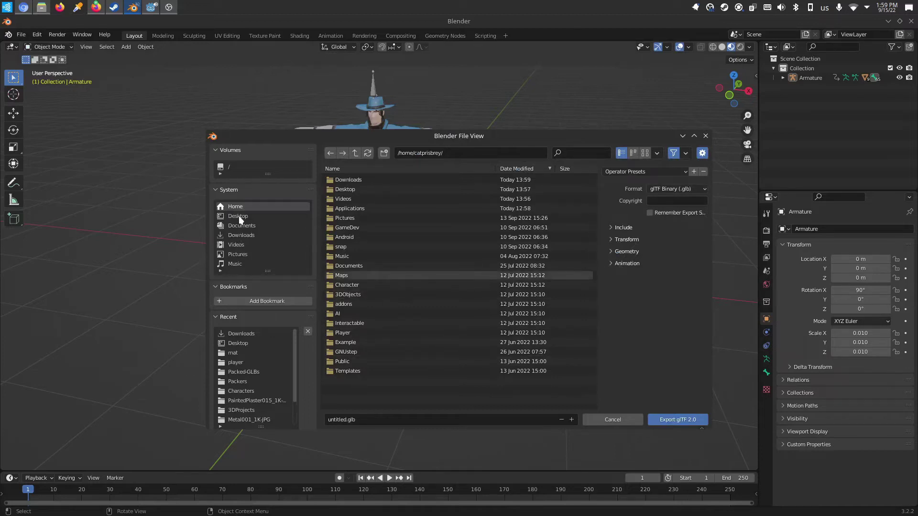
click(239, 216)
click(366, 420)
click(366, 419)
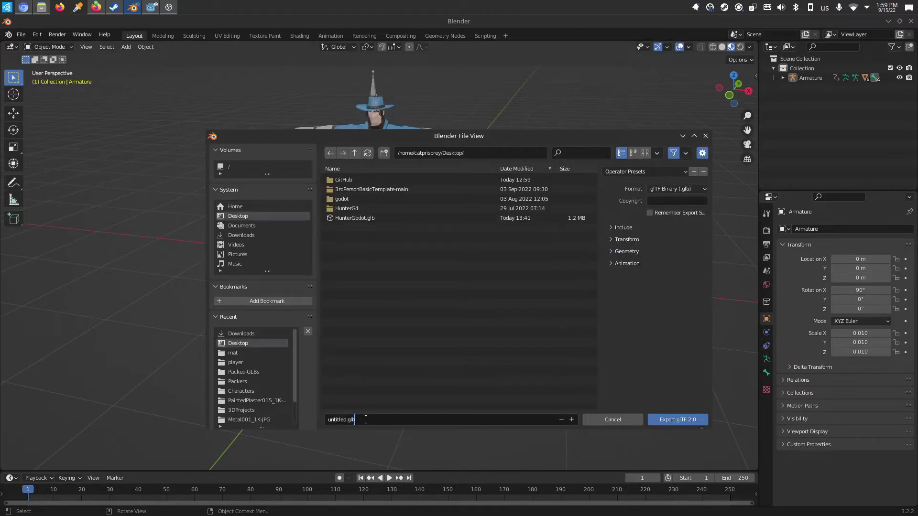
key(Return)
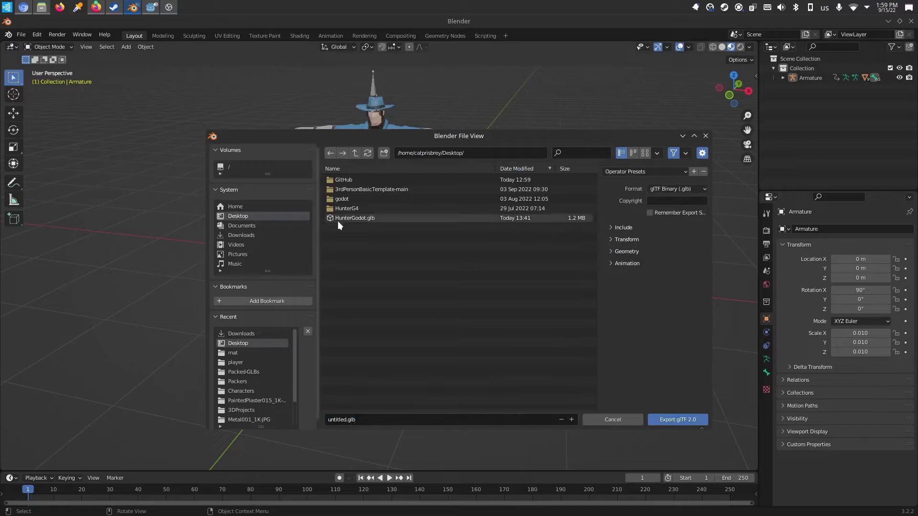
click(671, 418)
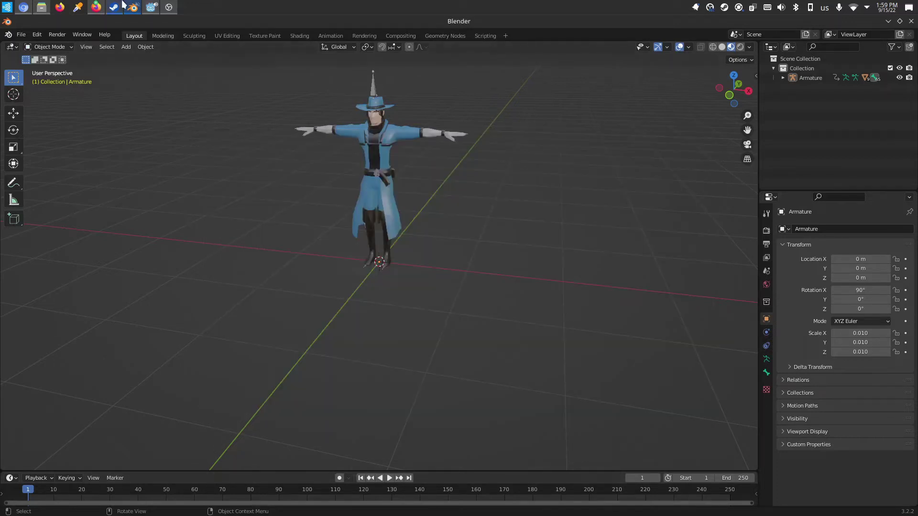
click(151, 8)
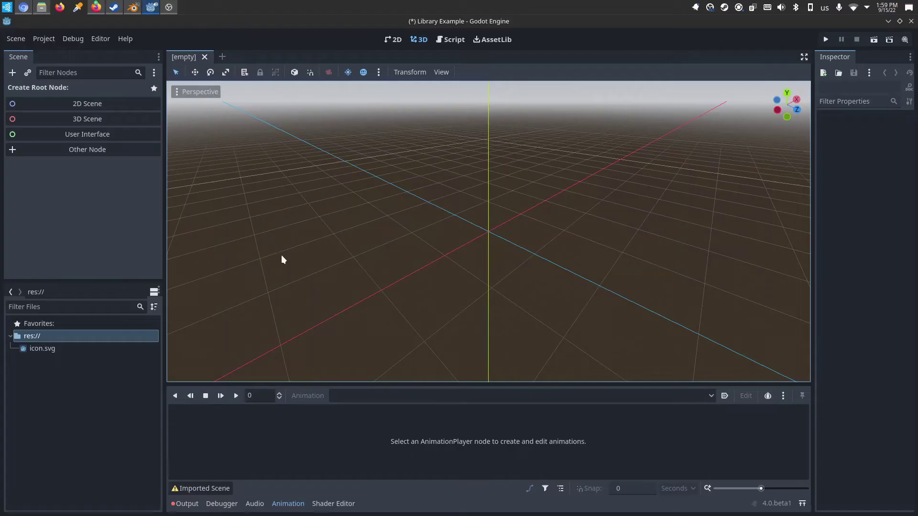
Check the Godot4-MixamoLibraries repository page in the browser
click(21, 7)
click(143, 38)
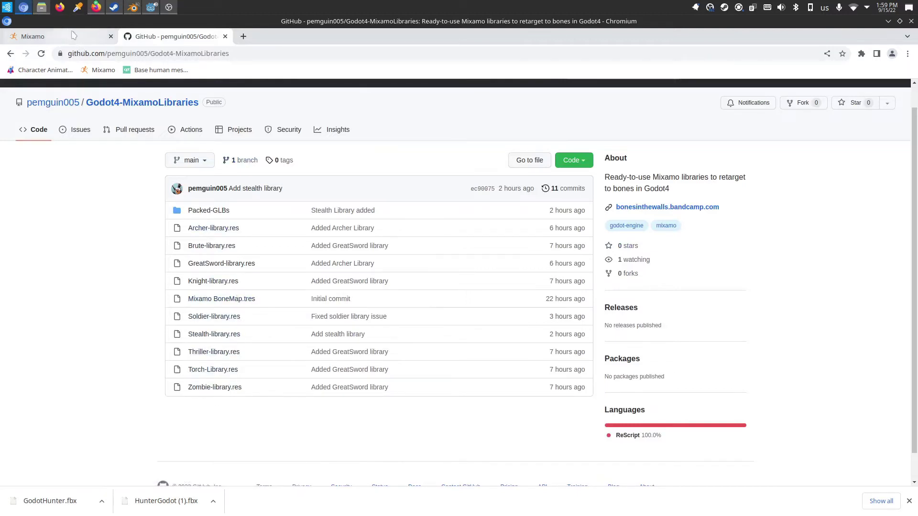
click(150, 7)
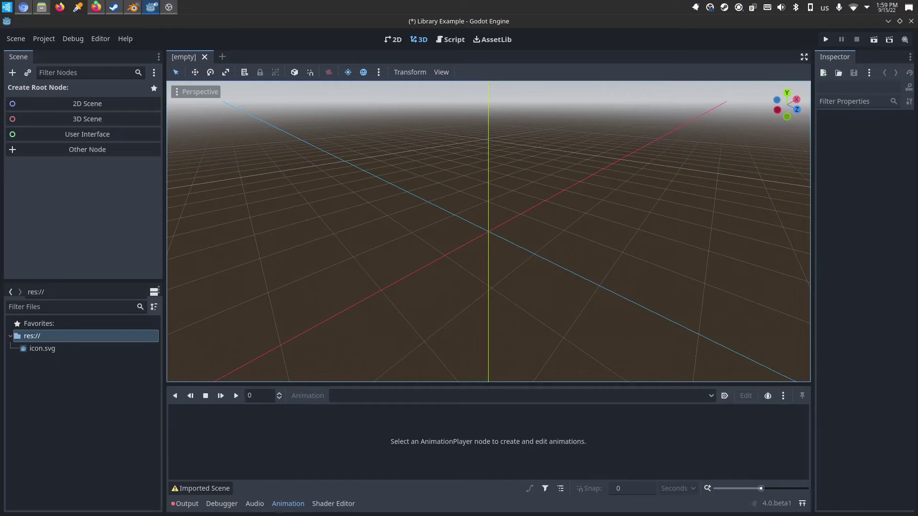
Drag GodotHunter.glb, Mixamo BoneMap.tres, Archer-library.res and Zombie-library.res into res://
drag(813, 247, 113, 339)
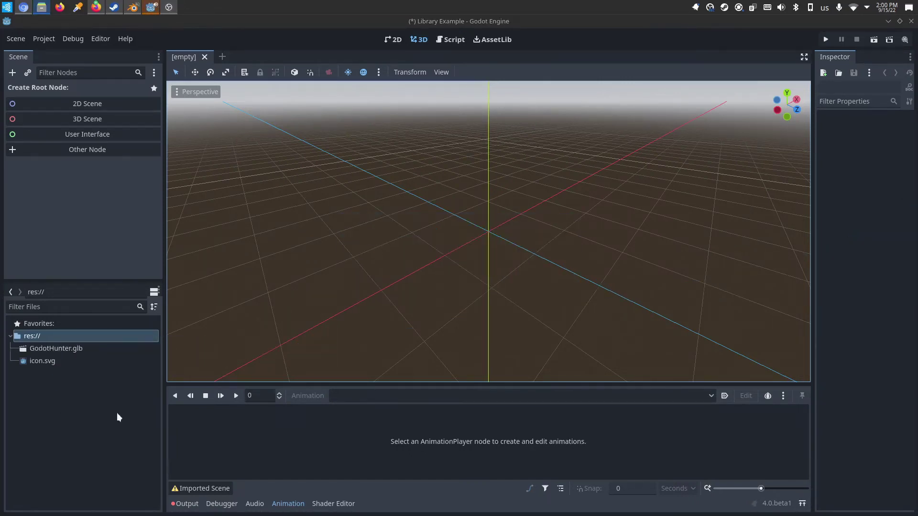
drag(899, 257, 75, 392)
drag(899, 268, 19, 414)
drag(908, 486, 93, 446)
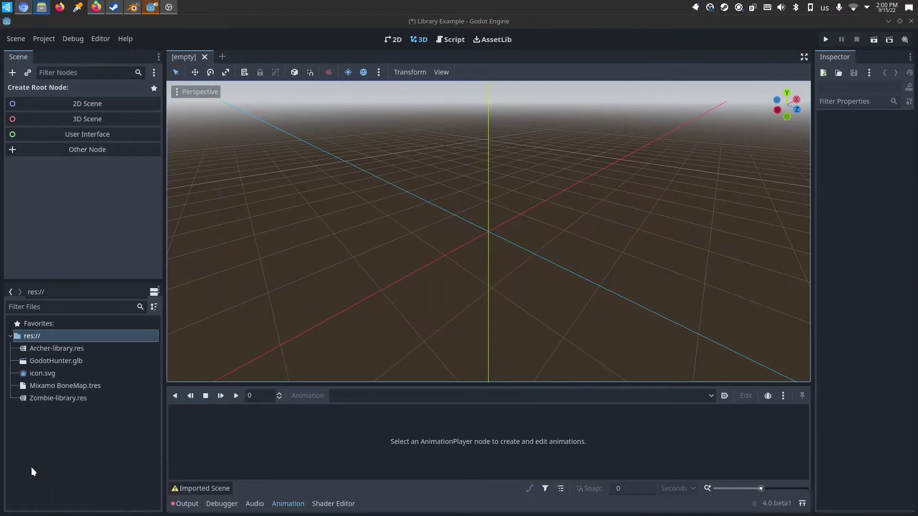
Open the Advanced Import Settings for GodotHunter.glb
click(49, 454)
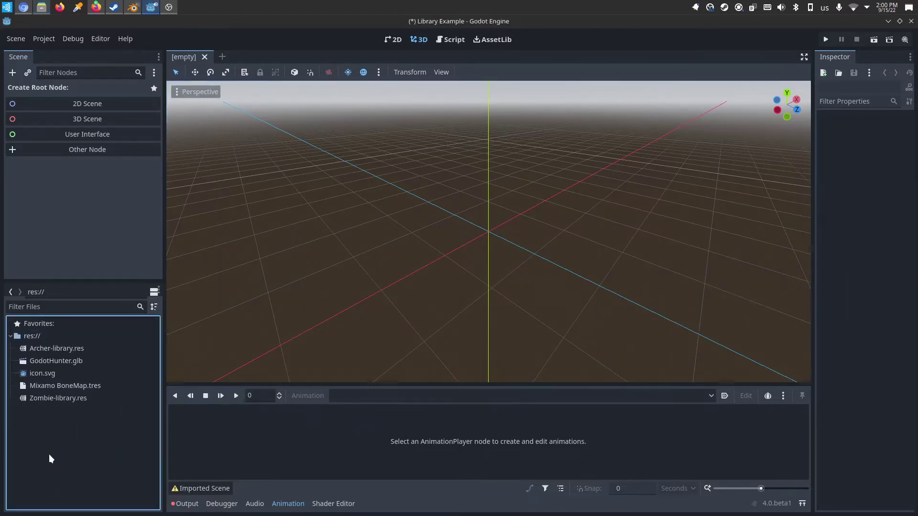
click(61, 361)
double_click(51, 364)
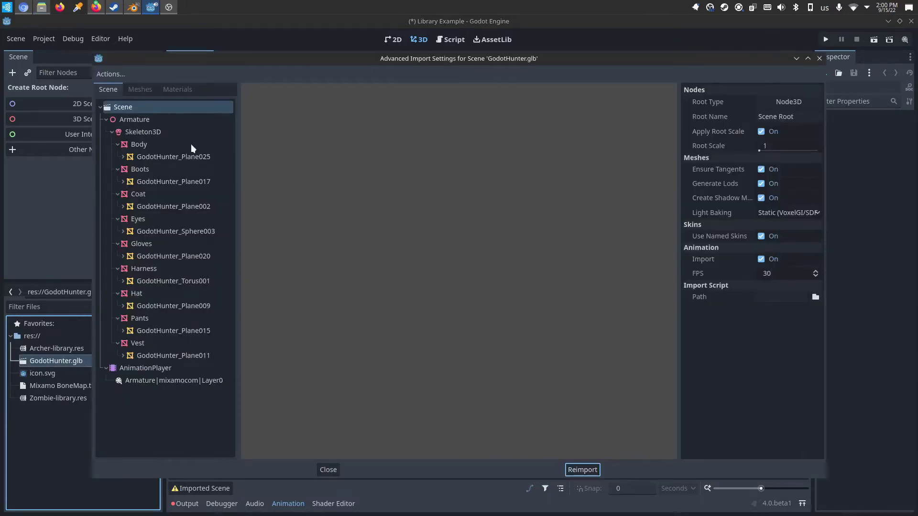
Set the Skeleton3D bone map to Mixamo BoneMap.tres and reimport GodotHunter.glb
click(142, 132)
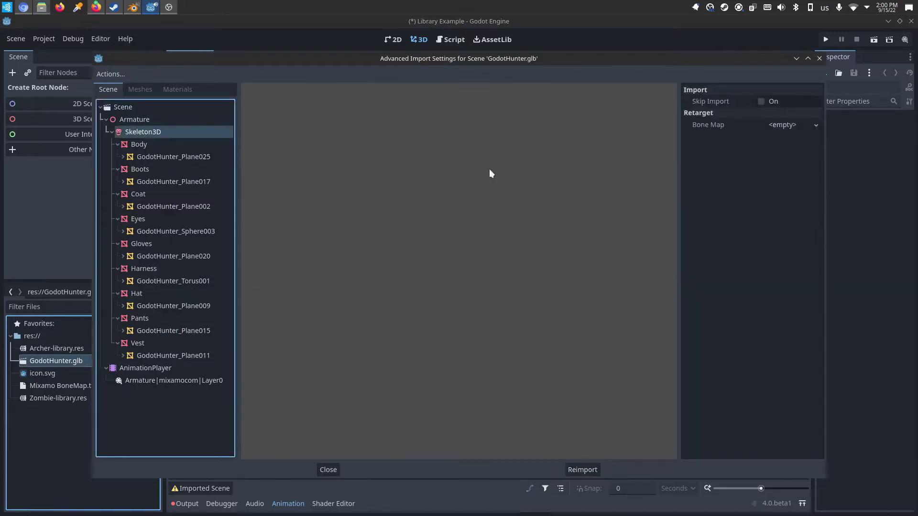
click(816, 124)
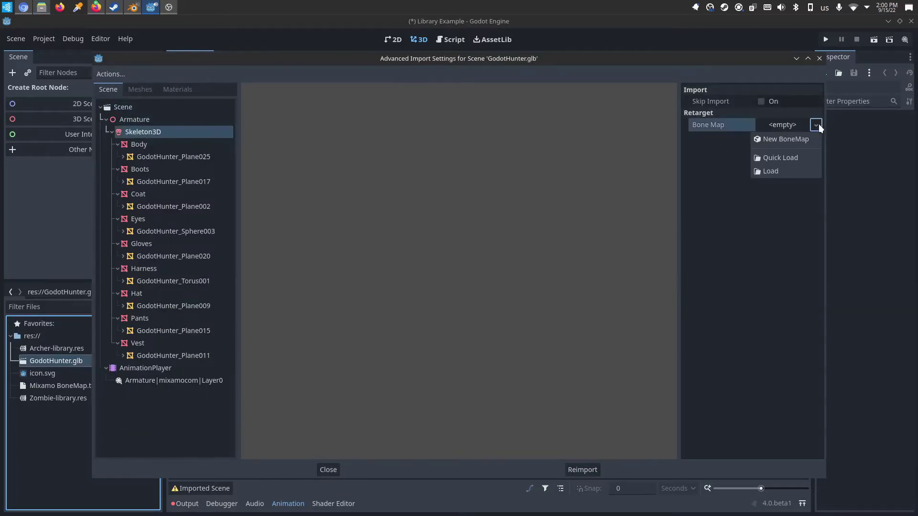
click(797, 158)
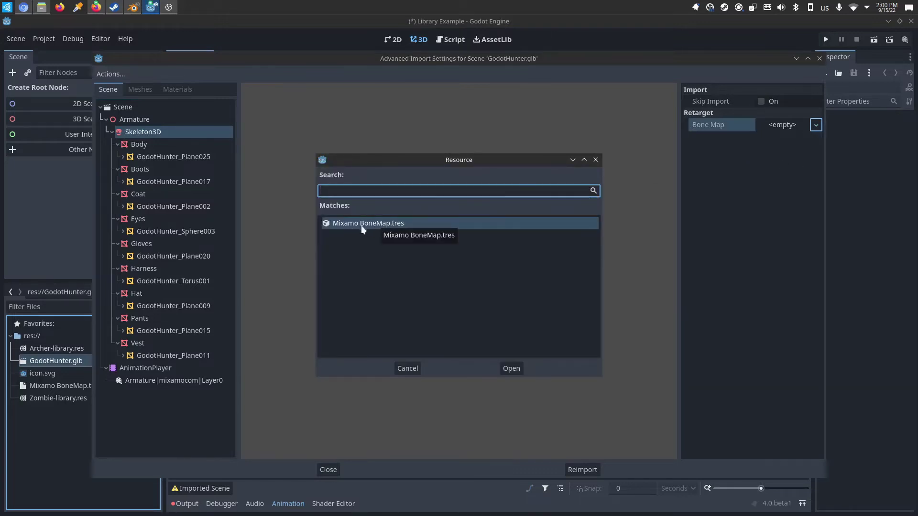
double_click(381, 225)
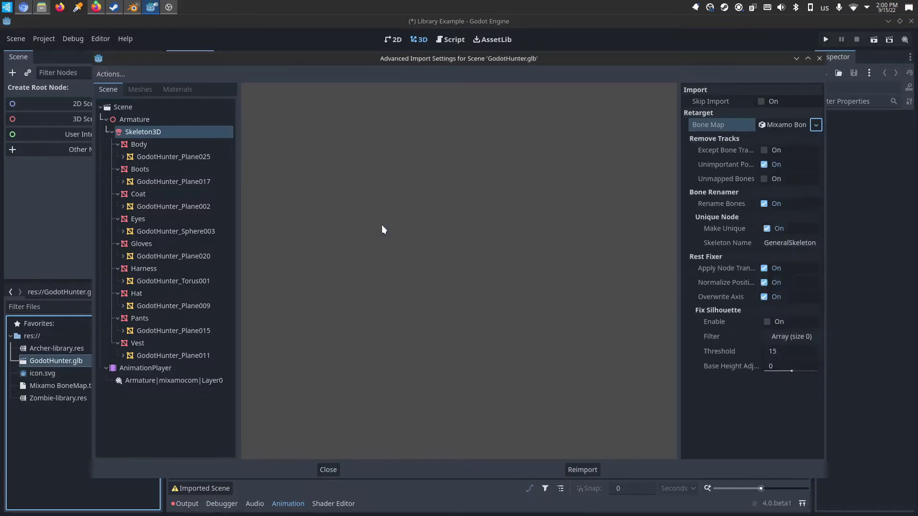
click(583, 470)
Place GodotHunter into the 3D scene and make the instance local
drag(56, 361, 480, 230)
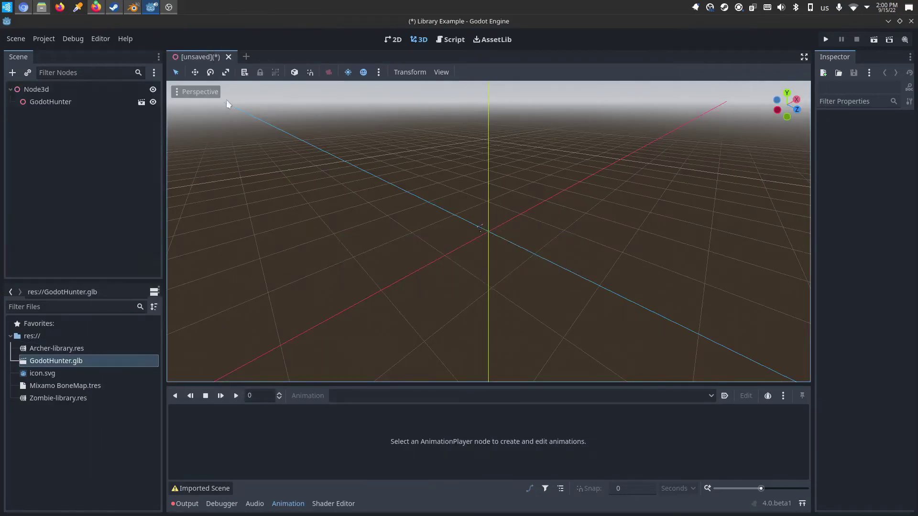
click(104, 102)
click(903, 127)
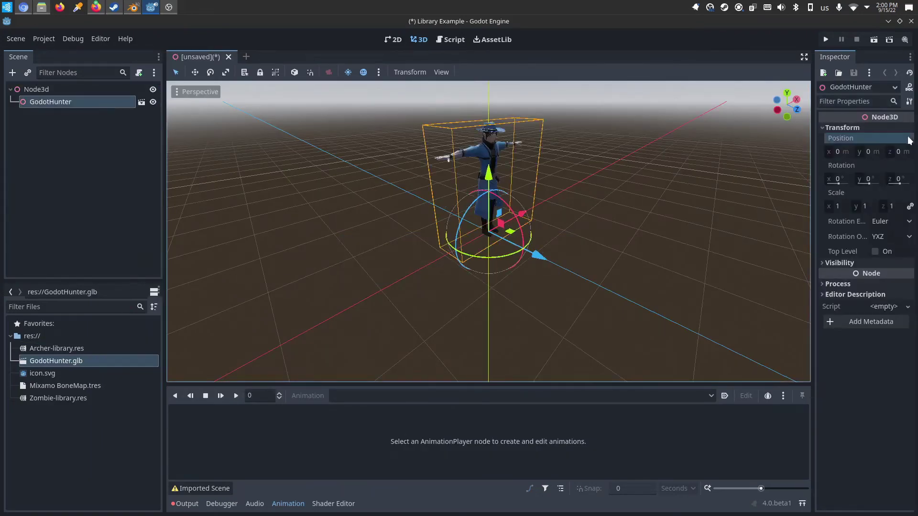
drag(796, 97, 142, 76)
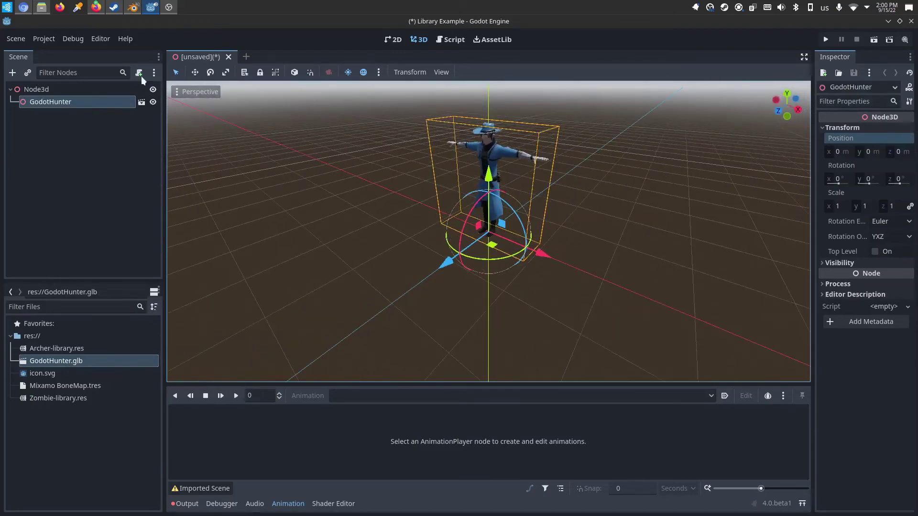
right_click(97, 99)
click(127, 389)
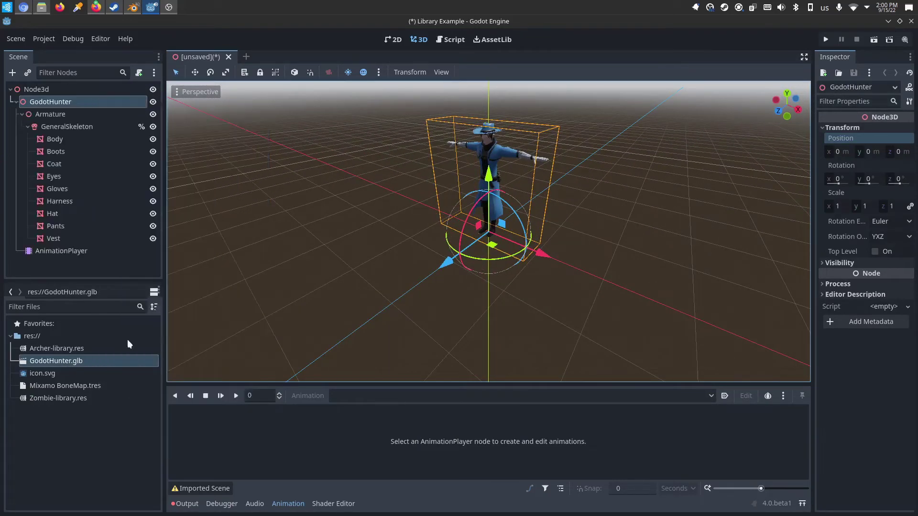
click(47, 248)
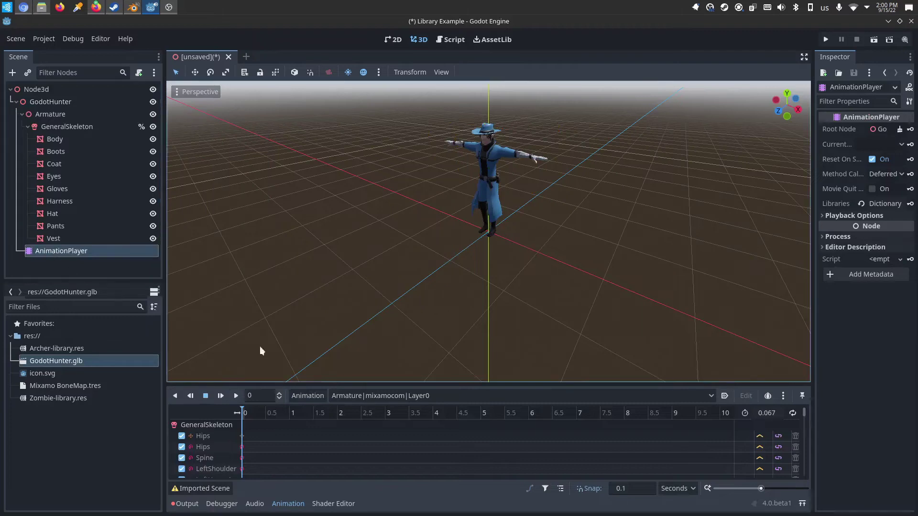
Load Archer-library.res into GodotHunter's AnimationPlayer through Manage Animations
click(340, 397)
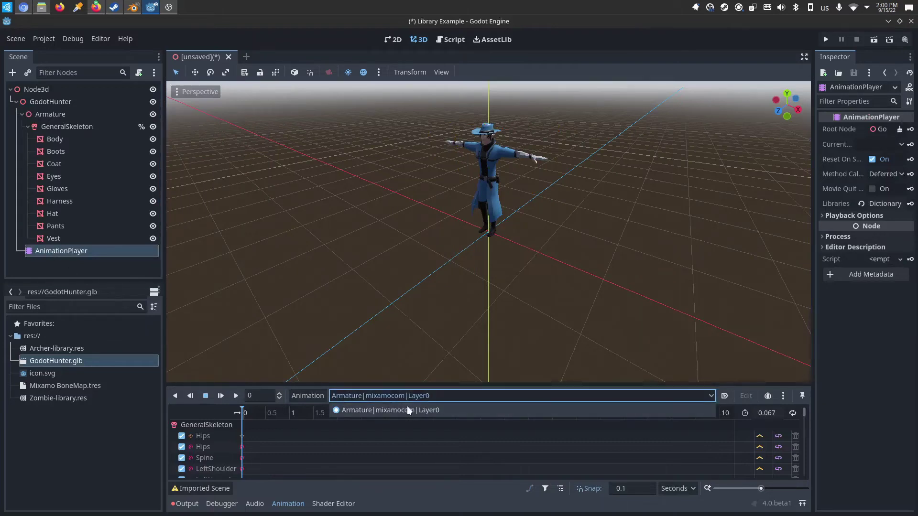
click(298, 392)
click(306, 396)
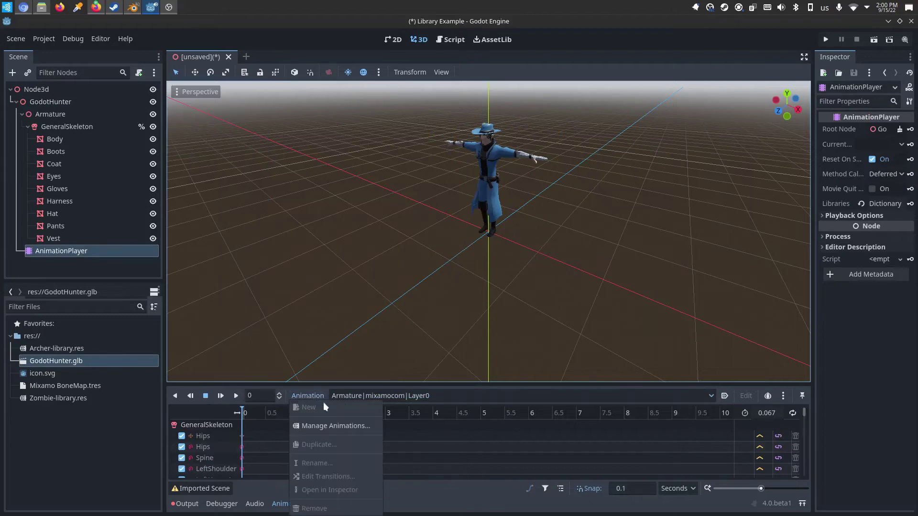
click(319, 429)
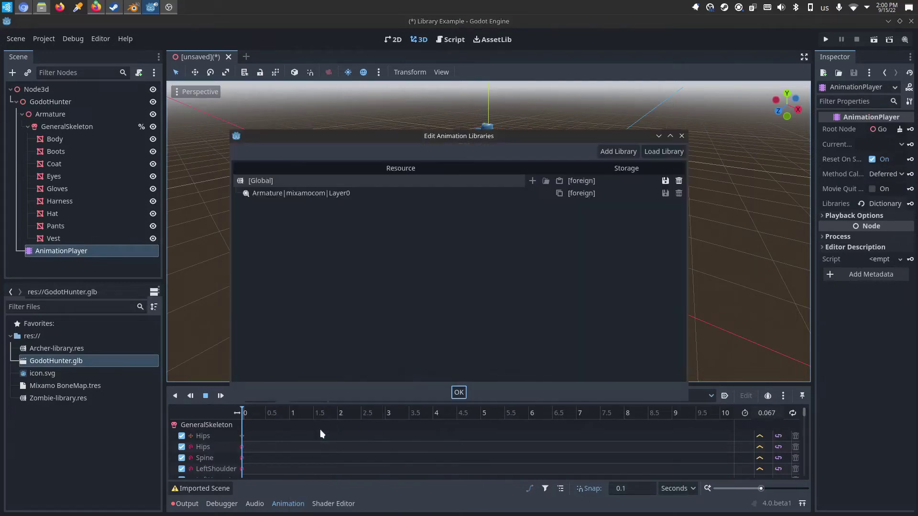
click(674, 152)
click(192, 135)
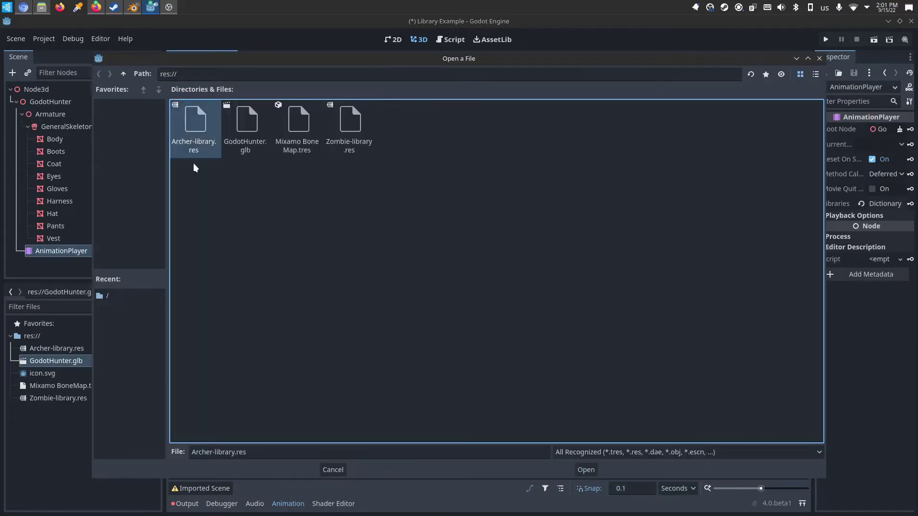
click(351, 147)
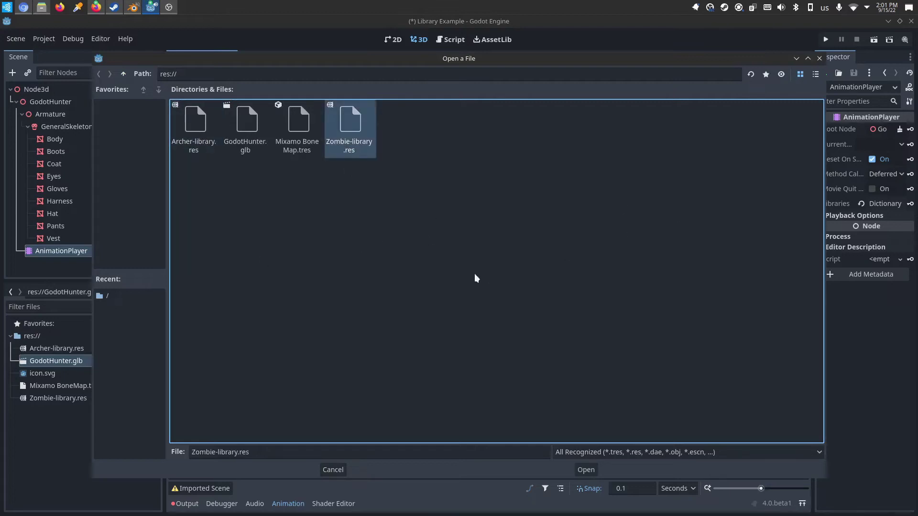
click(202, 142)
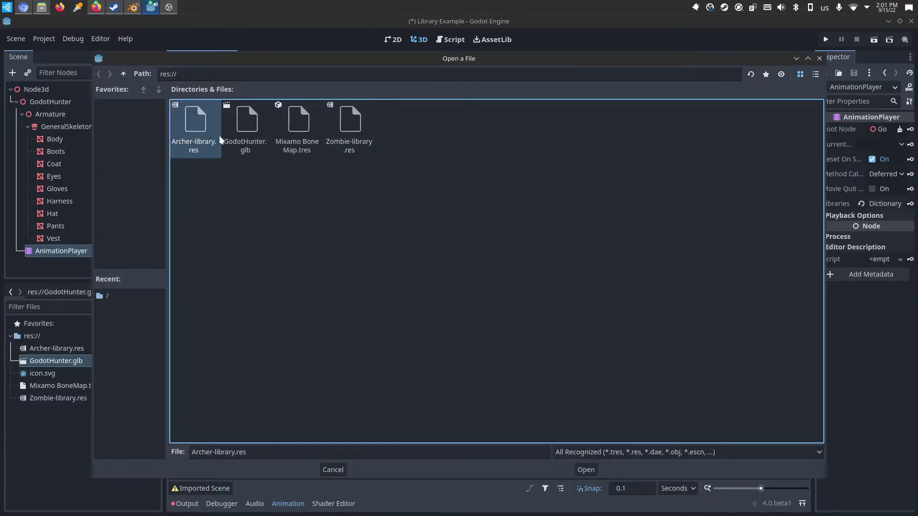
click(595, 469)
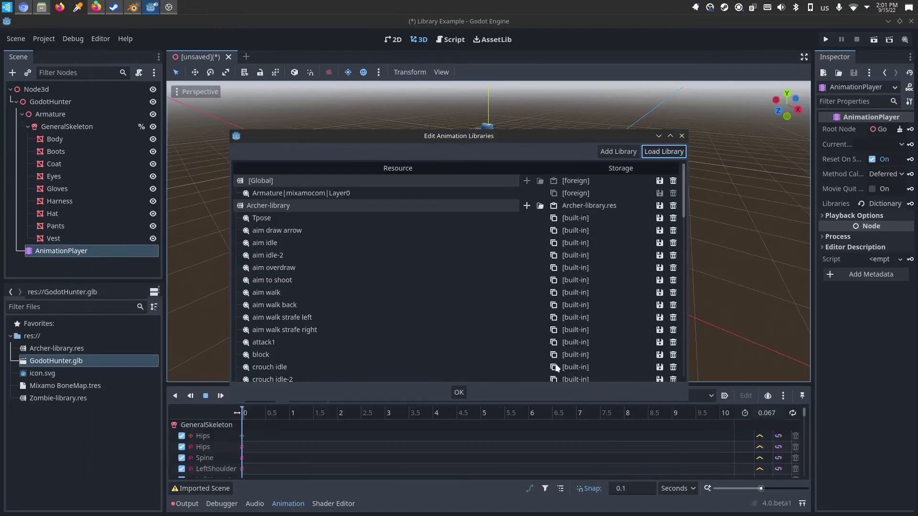
click(459, 392)
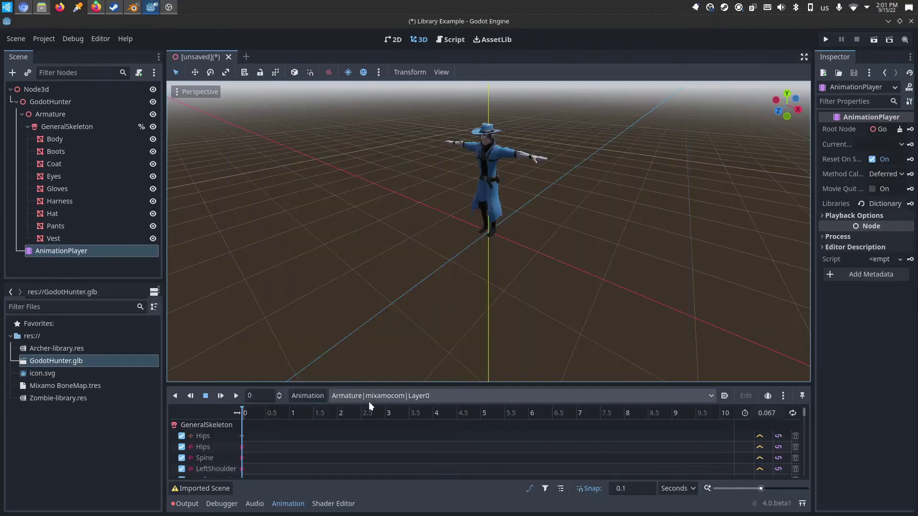
click(353, 397)
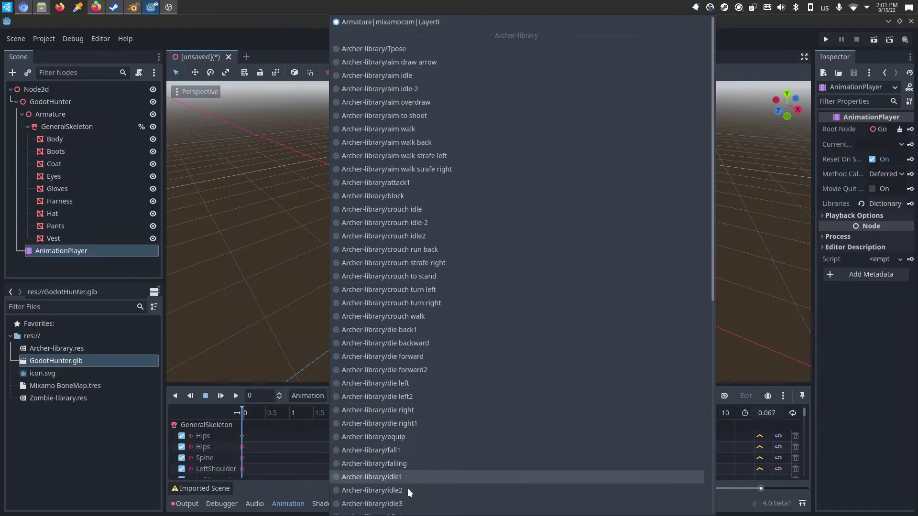
Play the Archer-library aim draw arrow and aim walk animations
scroll(409, 486, down, 5)
scroll(409, 483, up, 5)
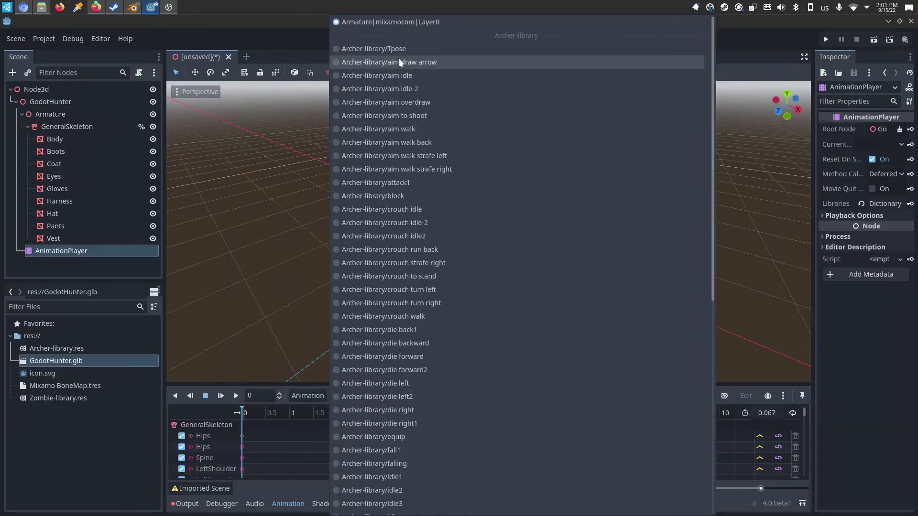
click(401, 62)
click(236, 395)
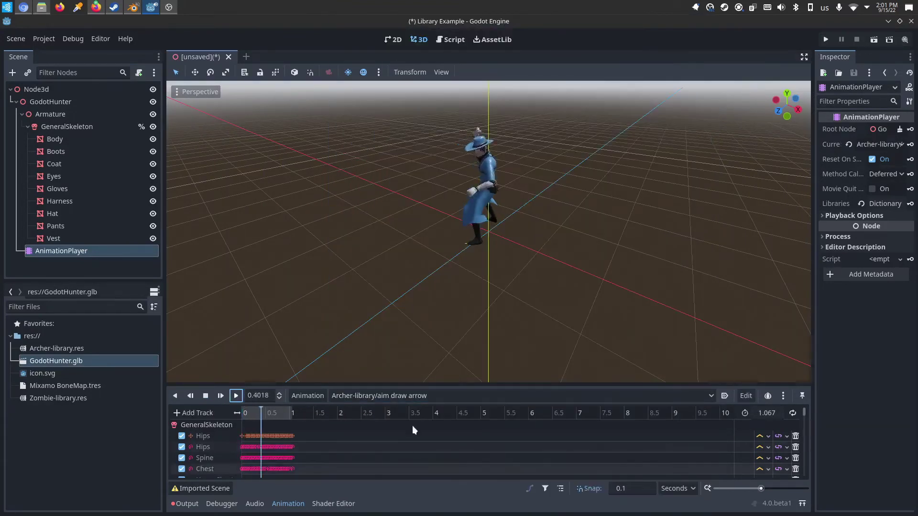
click(426, 396)
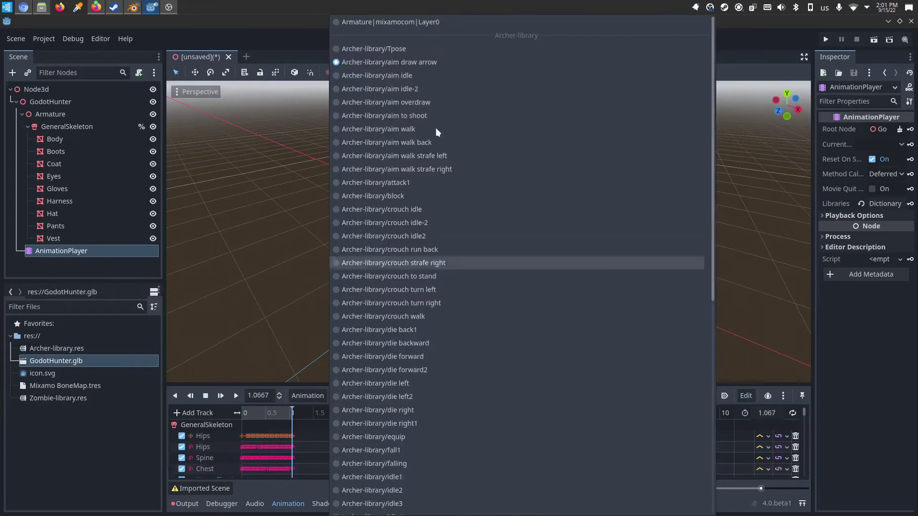
click(392, 129)
click(235, 396)
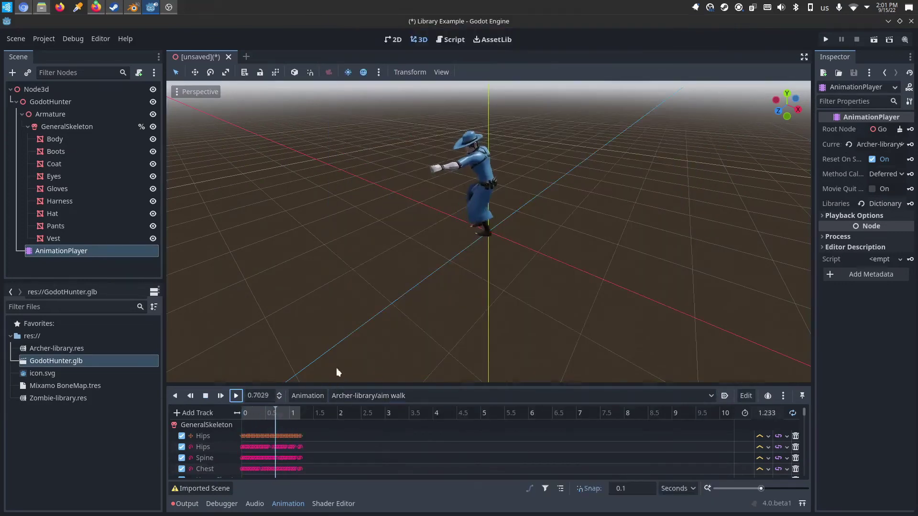
drag(781, 111, 748, 119)
Preview die left and aim walk strafe right, then switch to fall1
click(341, 395)
click(382, 384)
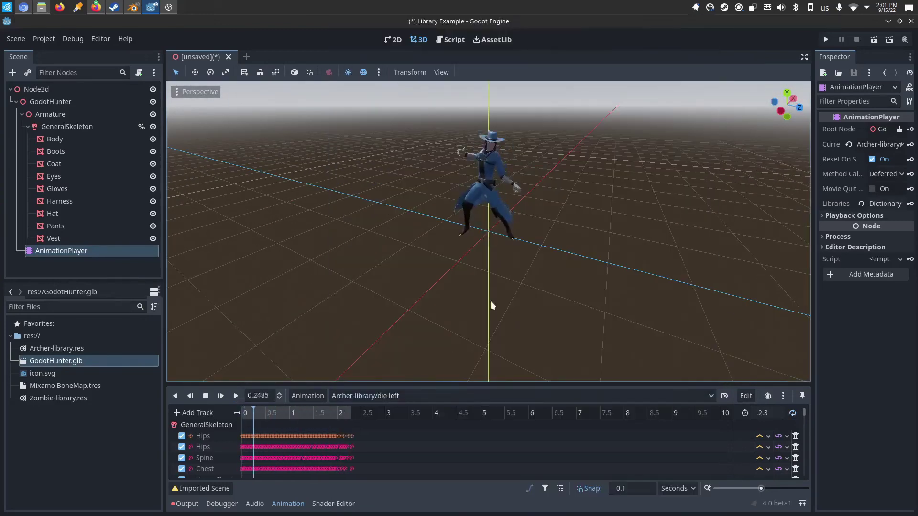
click(435, 396)
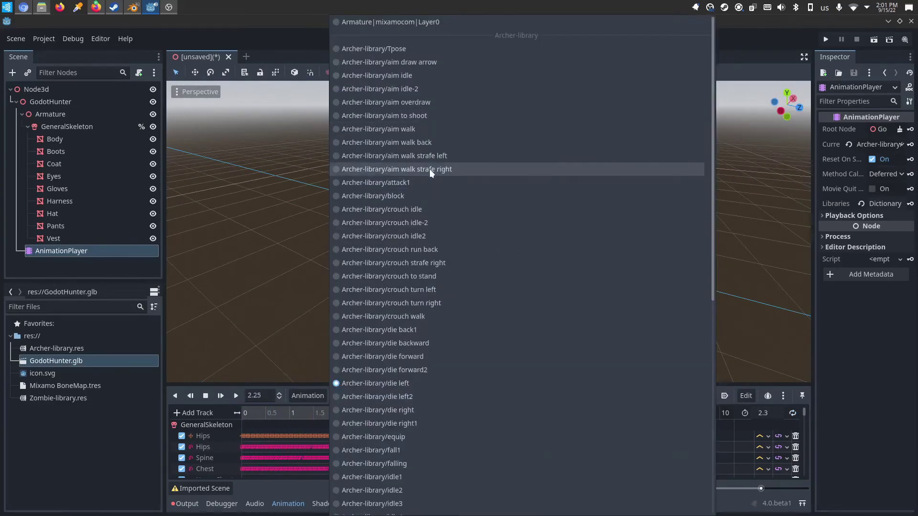
click(430, 168)
click(391, 395)
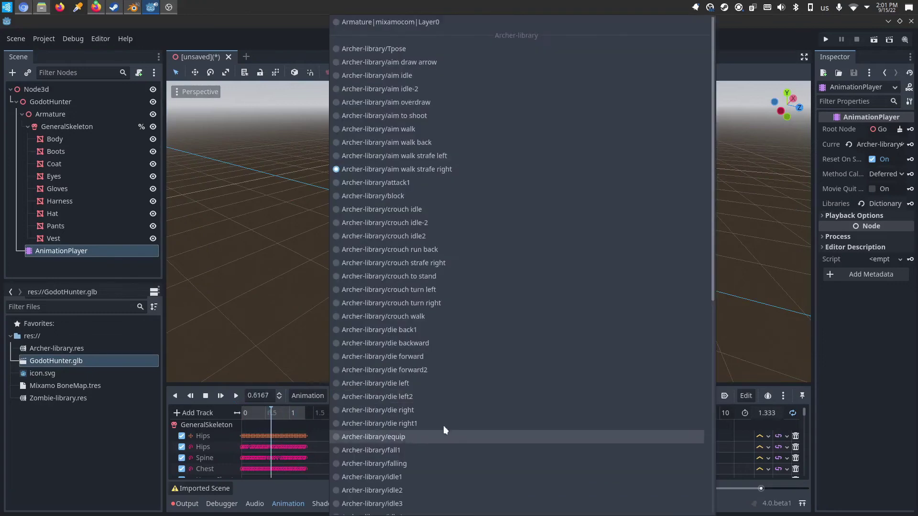
click(401, 450)
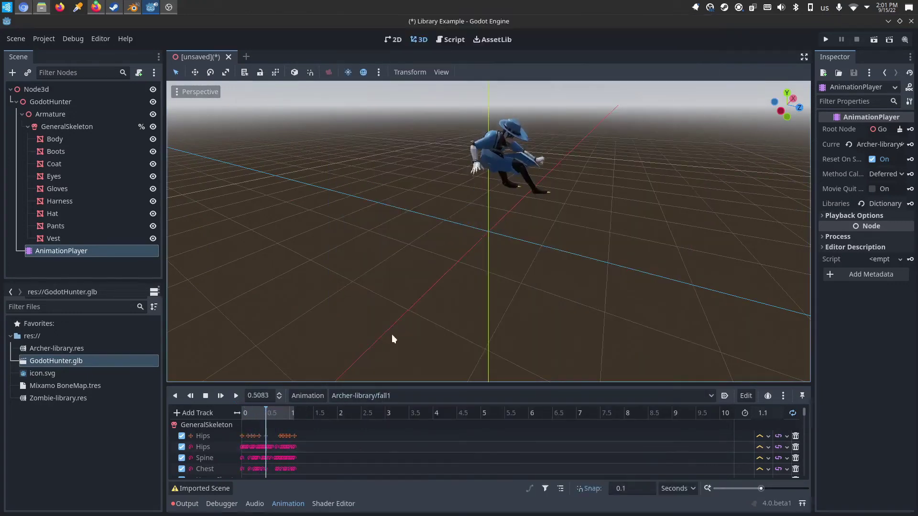
click(769, 81)
mouse_move(777, 96)
mouse_down()
mouse_move(794, 115)
mouse_move(785, 104)
mouse_up()
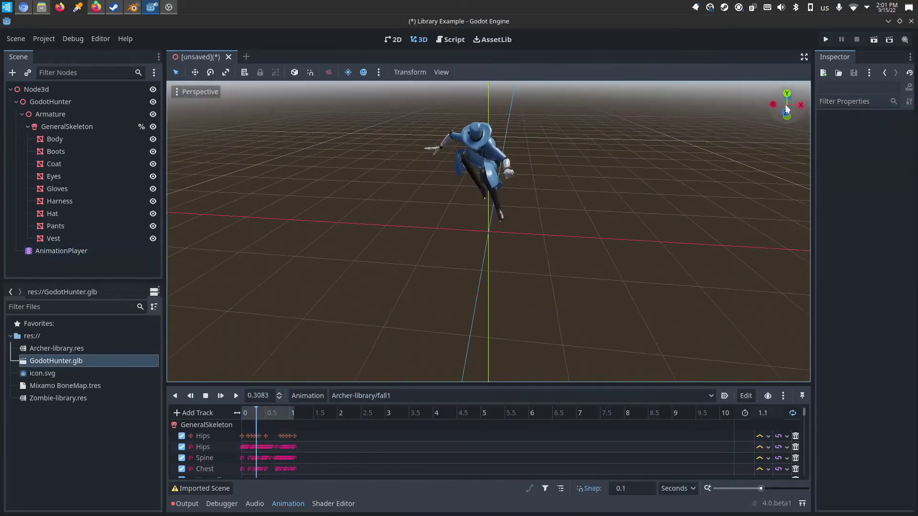
click(319, 397)
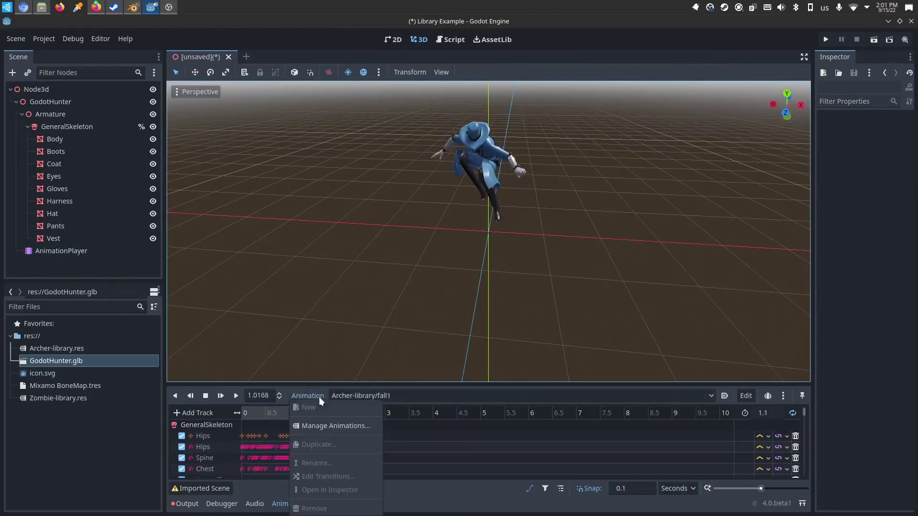
Load Zombie-library.res as a second animation library
click(317, 426)
click(658, 152)
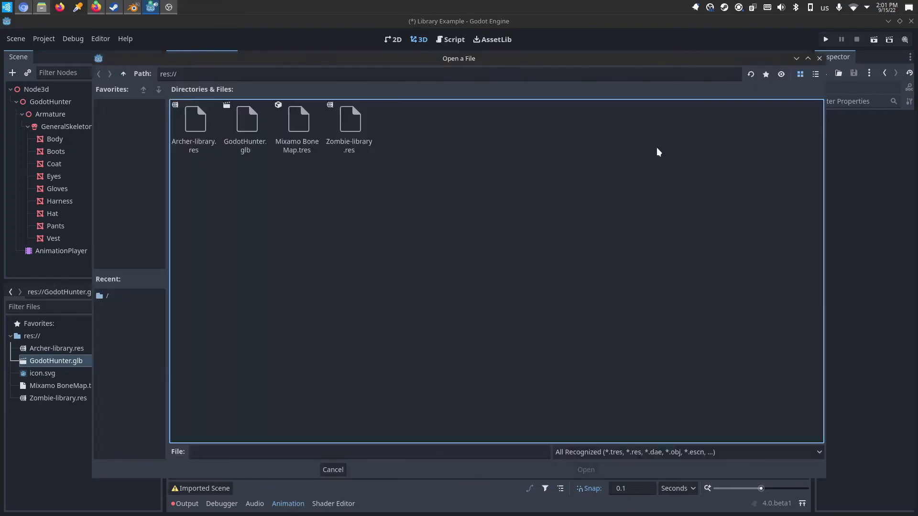
click(355, 126)
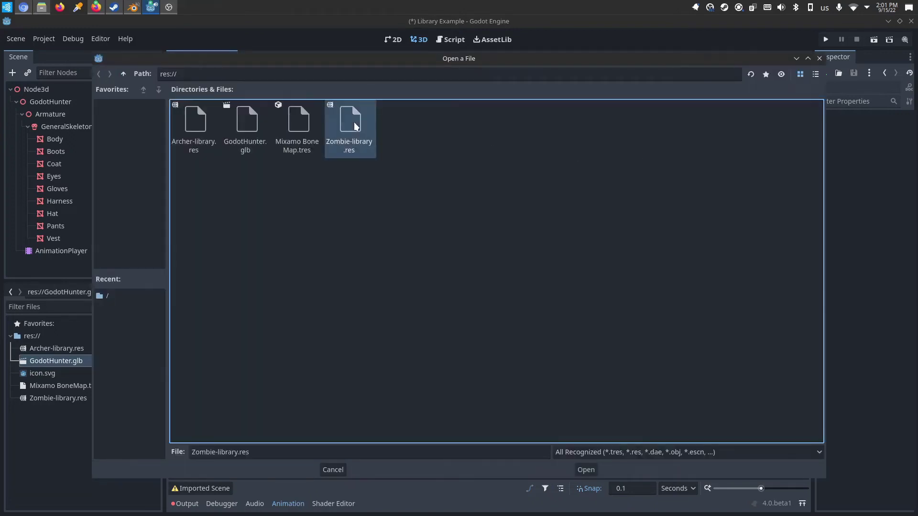
click(585, 470)
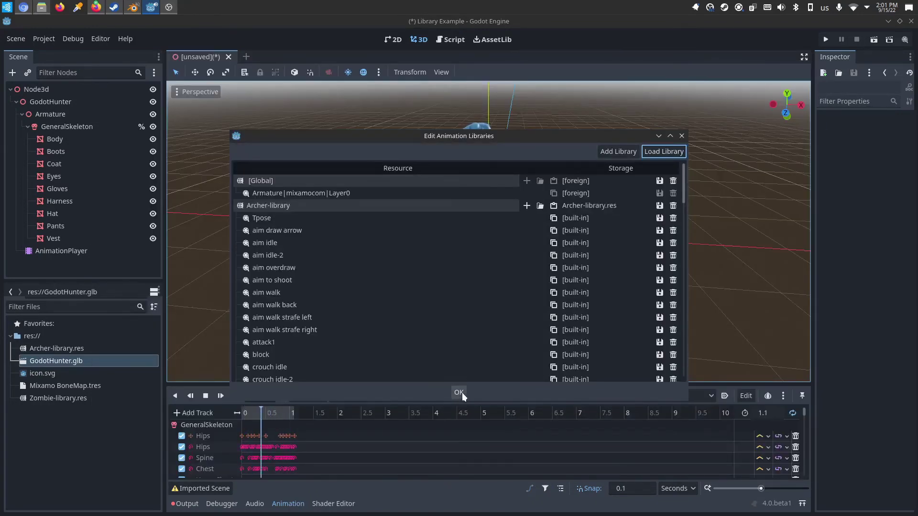
click(461, 387)
Preview the Zombie-library idle2 and kick2 animations, then set run
click(363, 395)
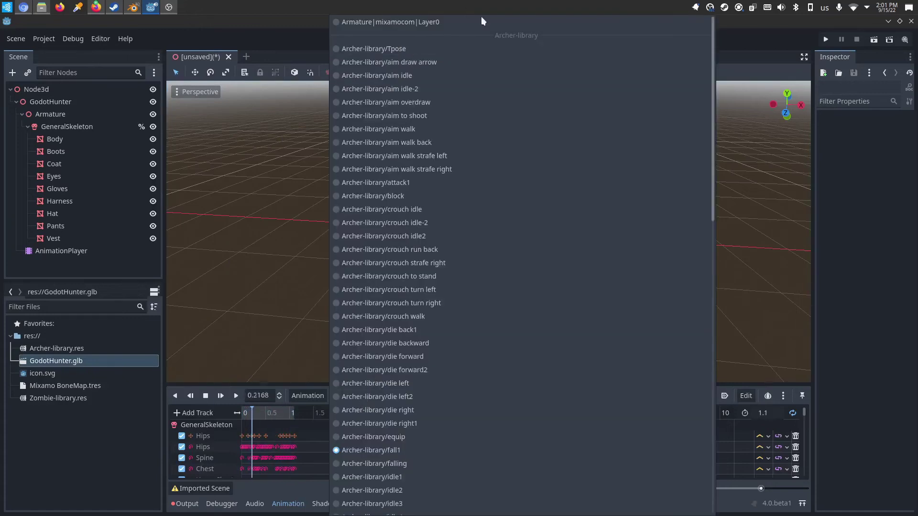
scroll(457, 211, down, 10)
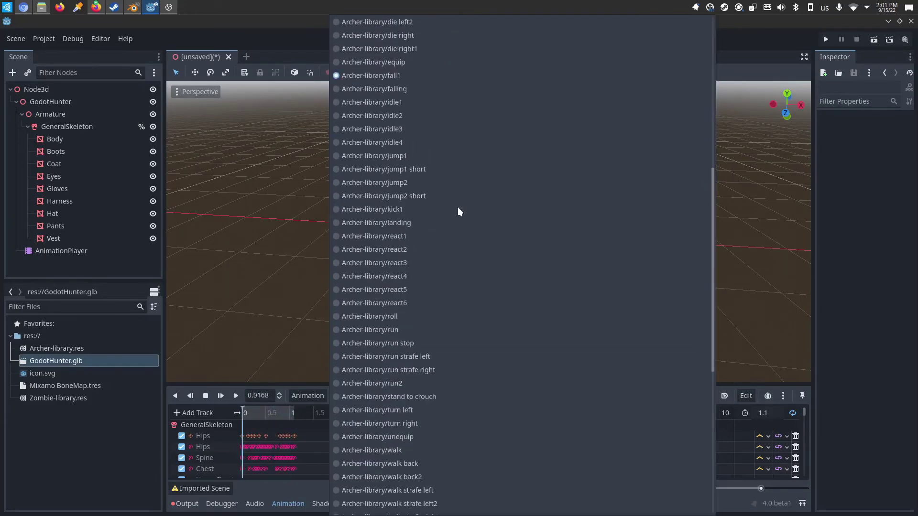
scroll(458, 211, down, 1)
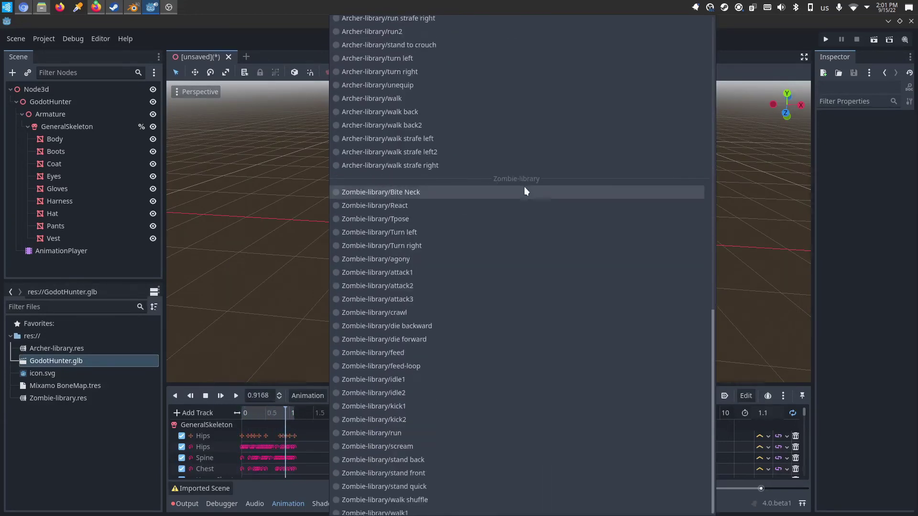
click(401, 392)
click(385, 396)
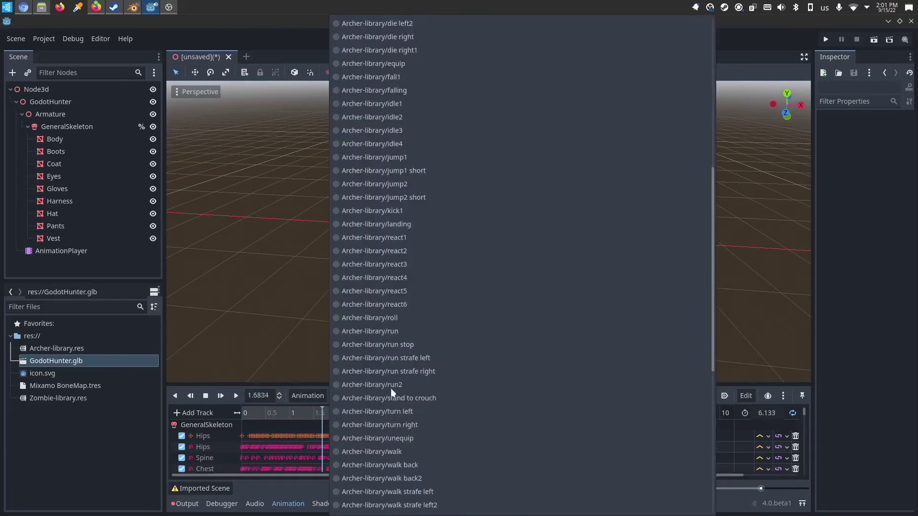
click(387, 419)
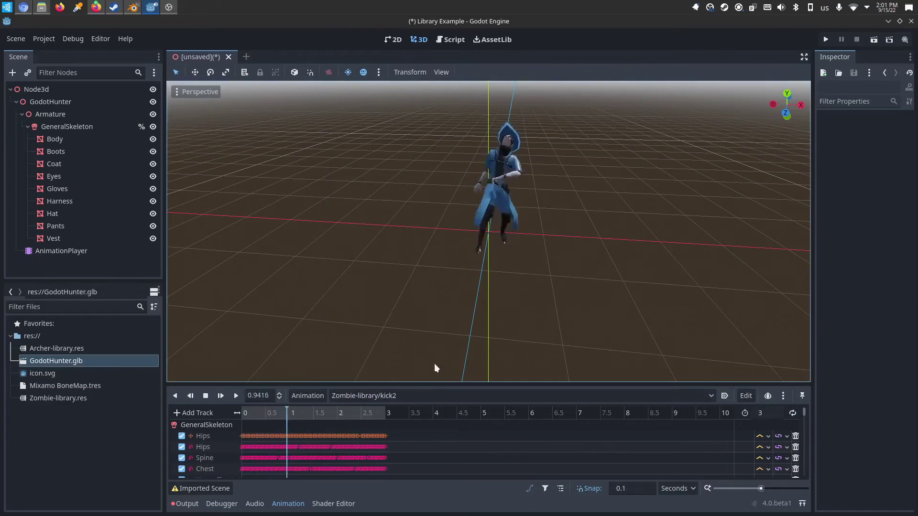
click(406, 395)
scroll(408, 401, down, 5)
click(398, 432)
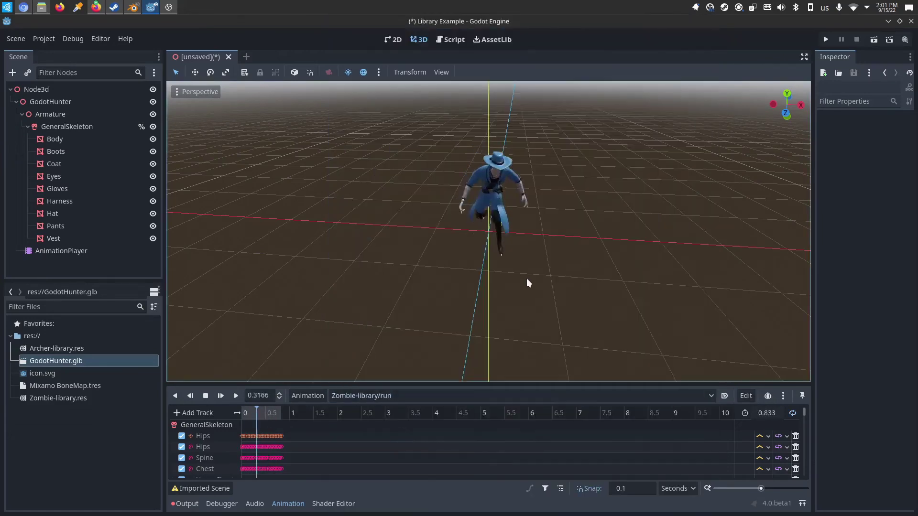
drag(788, 106, 758, 110)
click(307, 396)
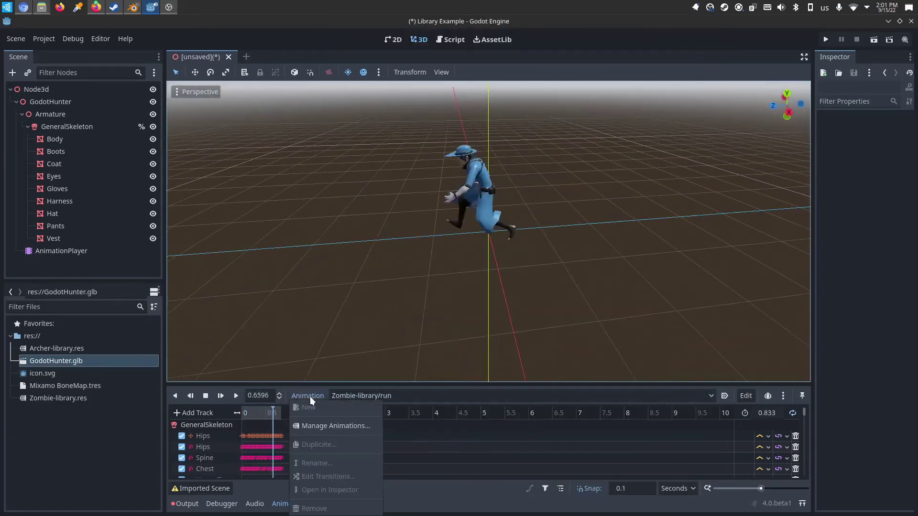
Delete the aim, attack1 and crouch animations from Archer-library and confirm
click(320, 424)
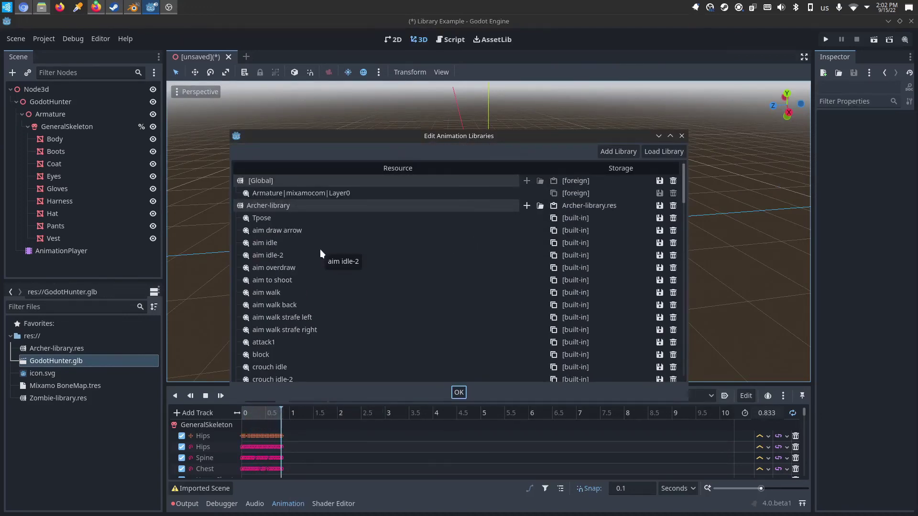
click(673, 231)
click(673, 231)
click(673, 231)
click(673, 231)
click(673, 231)
click(674, 231)
click(673, 231)
click(674, 231)
click(673, 231)
click(673, 231)
click(674, 268)
double_click(673, 268)
double_click(673, 268)
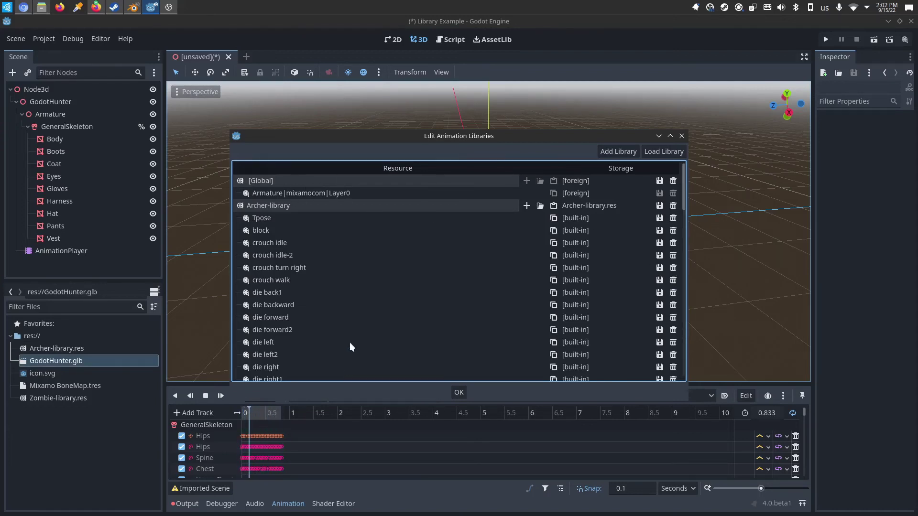
click(459, 393)
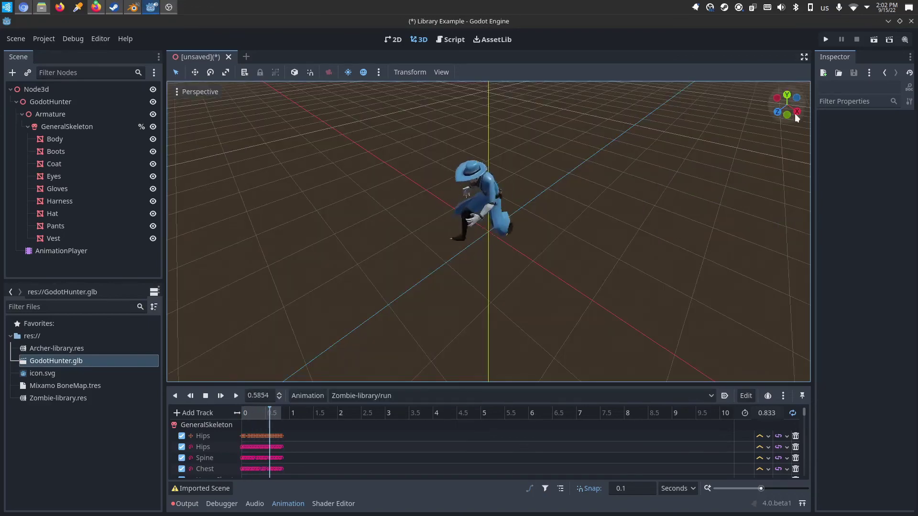
key(alt+Tab)
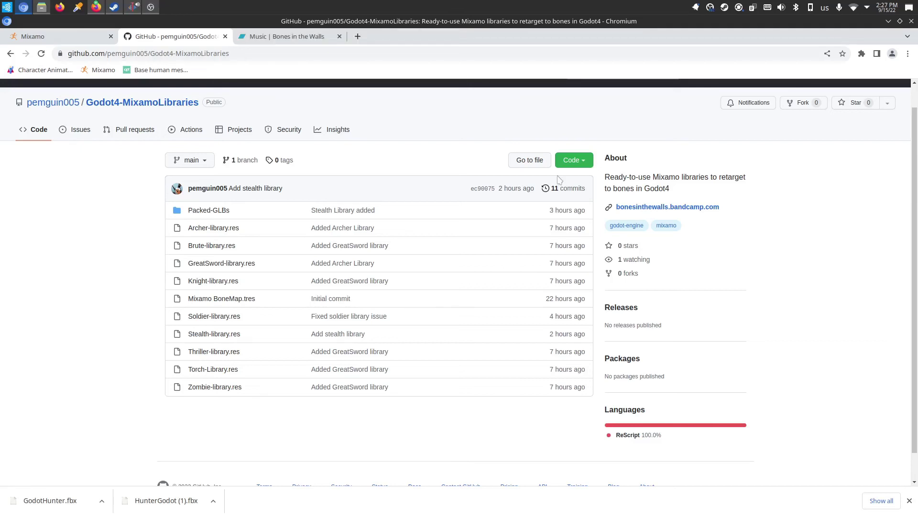
Switch to the Music | Bones in the Walls tab
click(262, 43)
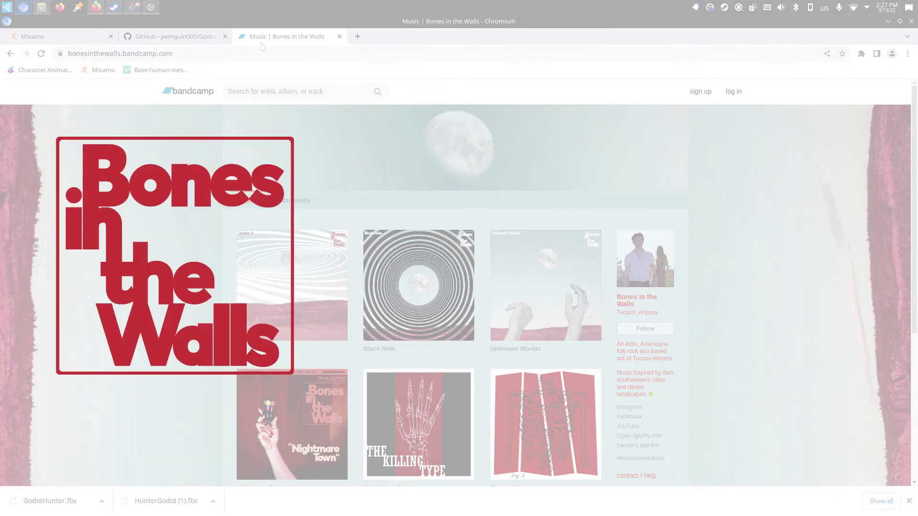
scroll(682, 266, down, 2)
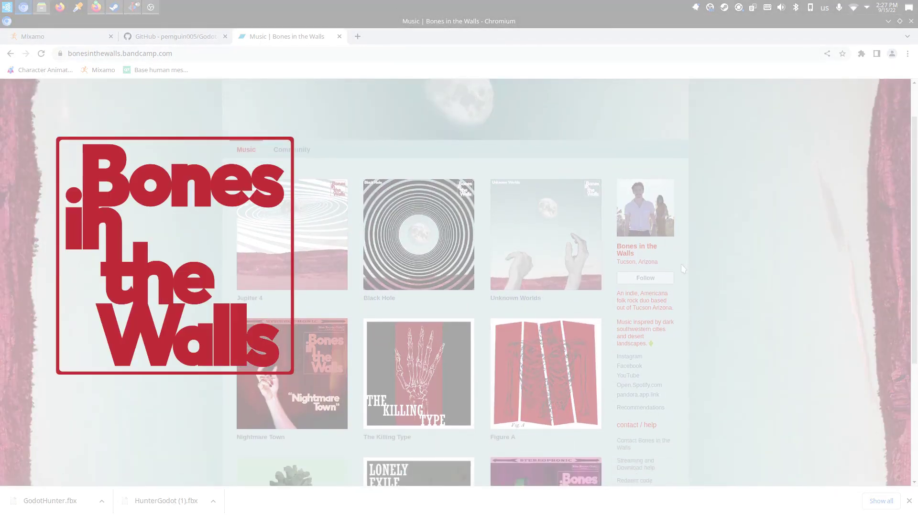
scroll(681, 264, down, 2)
scroll(679, 252, up, 4)
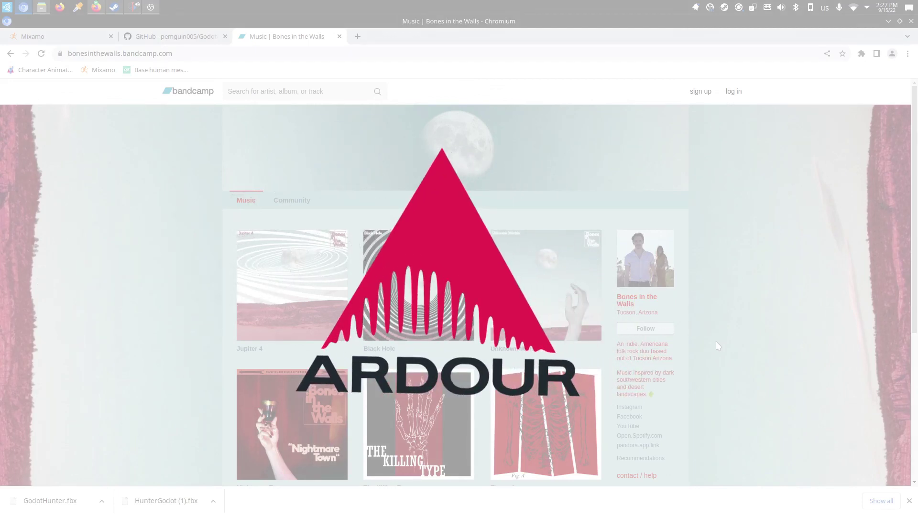
scroll(606, 311, down, 2)
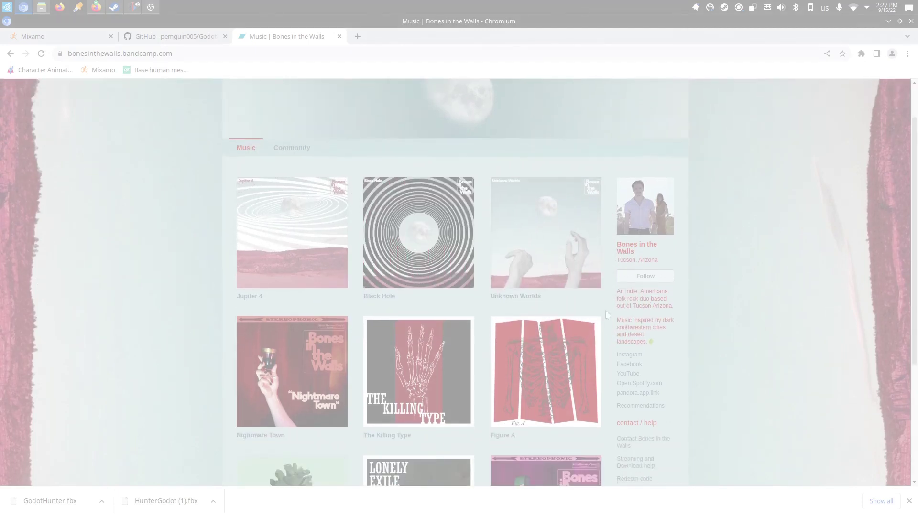
scroll(606, 287, up, 2)
scroll(605, 284, down, 2)
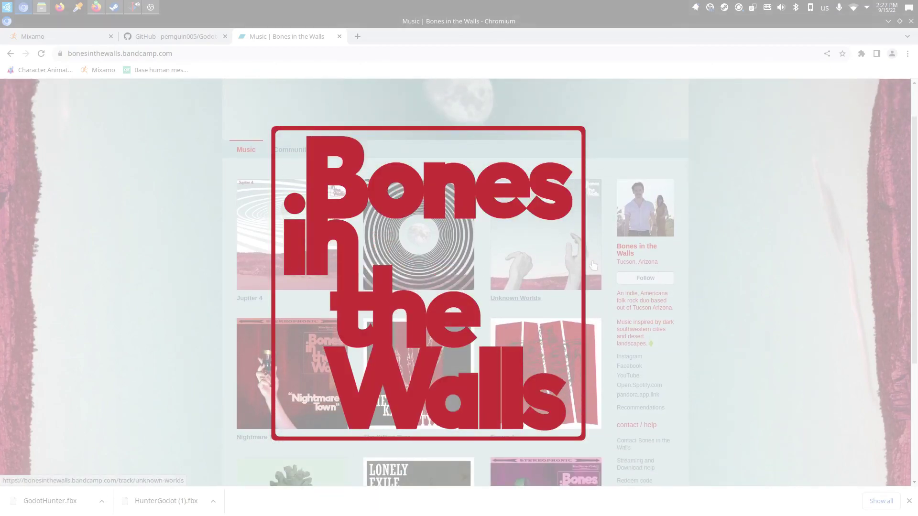
scroll(196, 180, down, 2)
scroll(194, 181, up, 3)
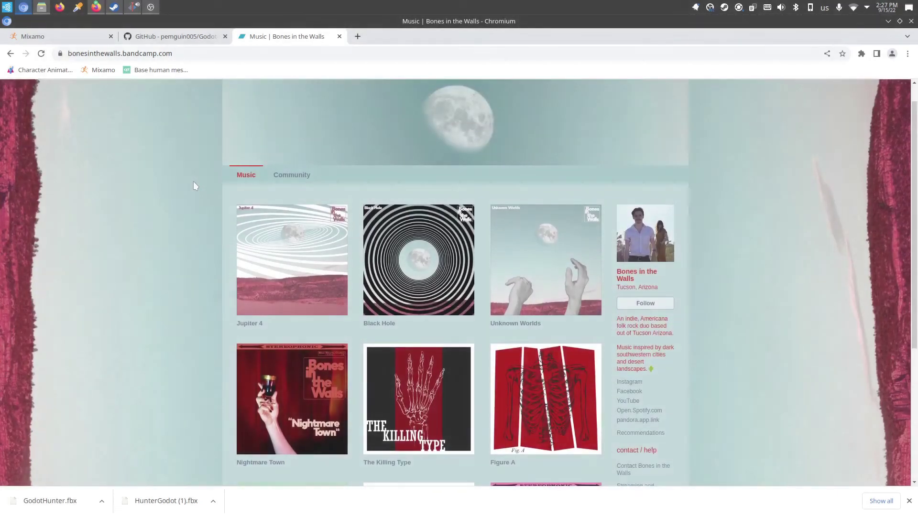